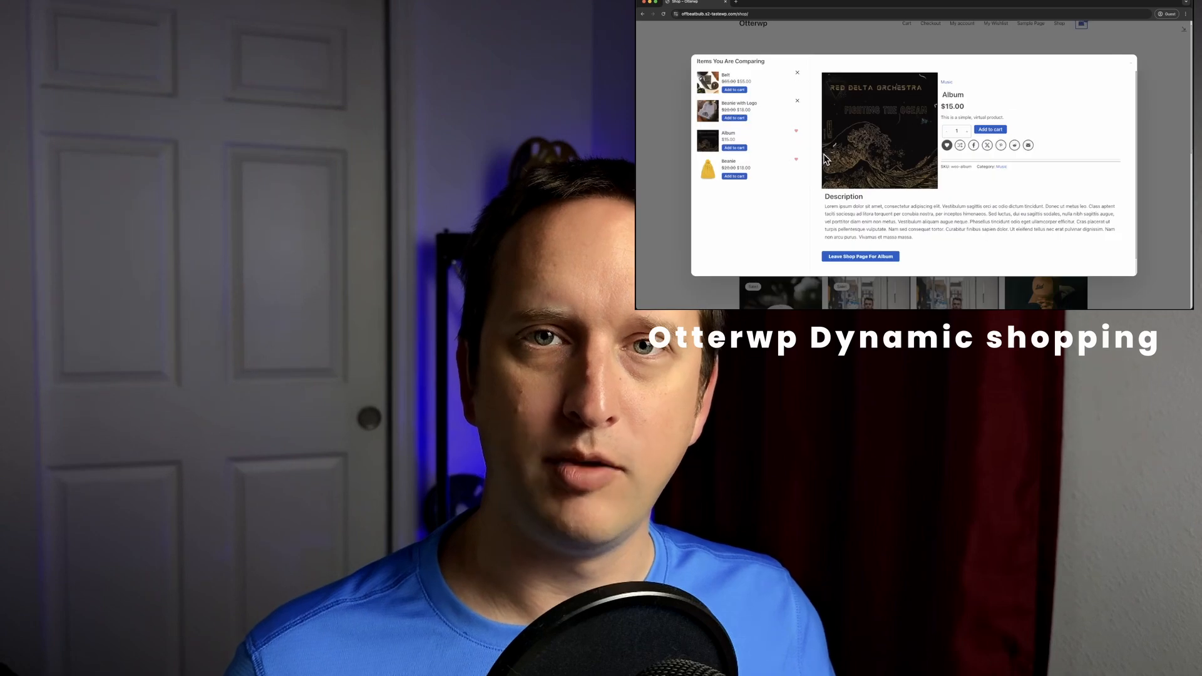
left_click(786, 119)
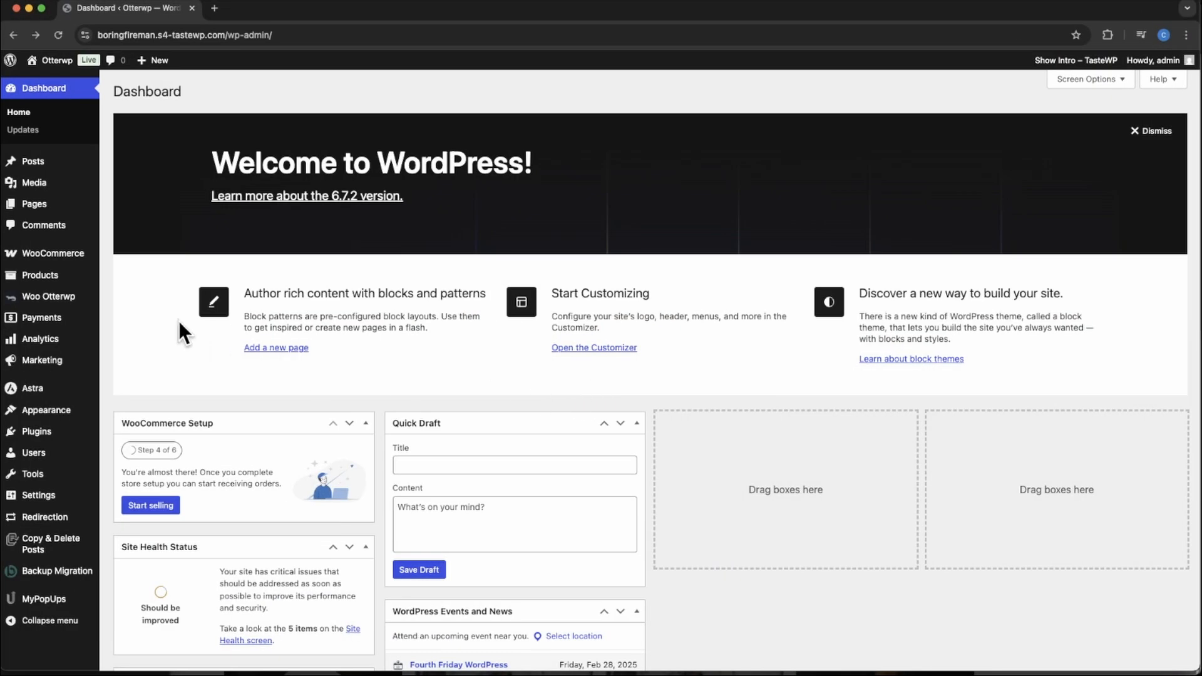
Search the available plugins for "woo" to check WooCommerce and view the installed themes
mouse_move(67, 258)
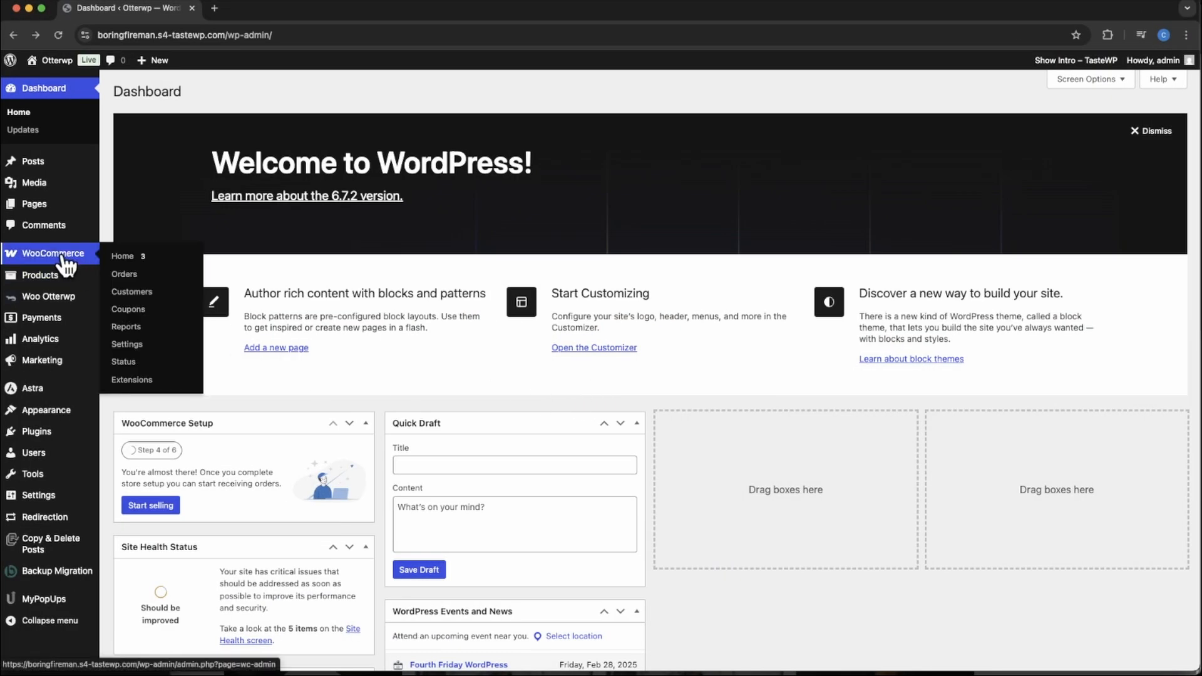
left_click(45, 433)
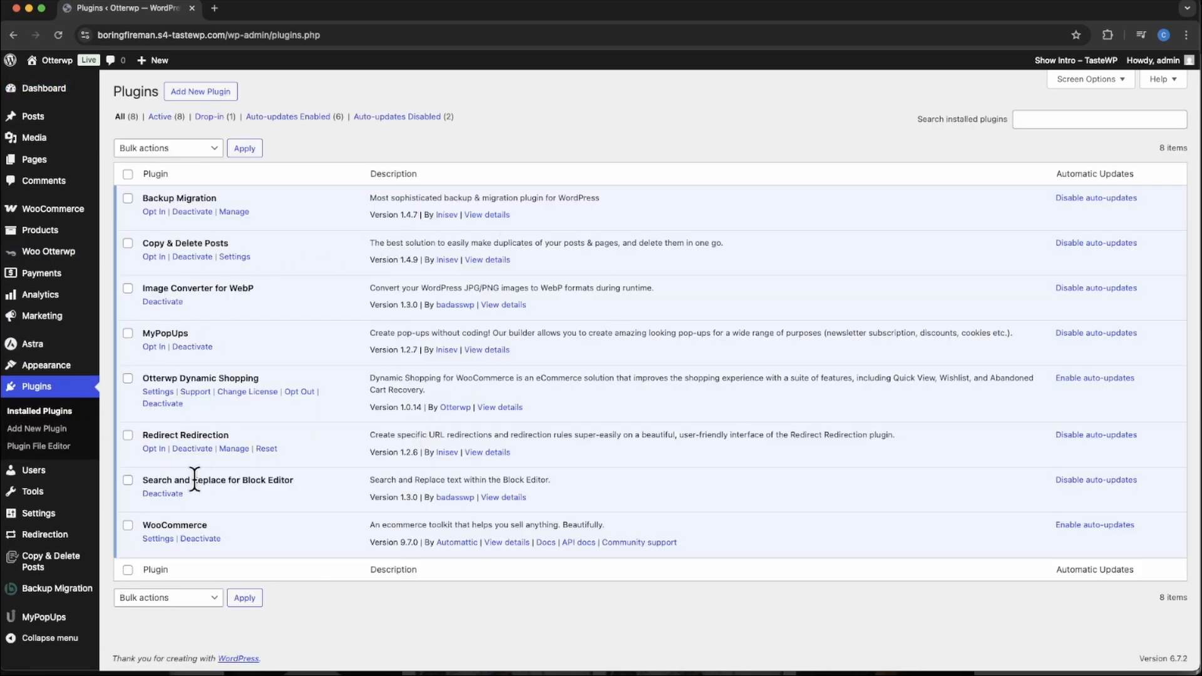
left_click(230, 92)
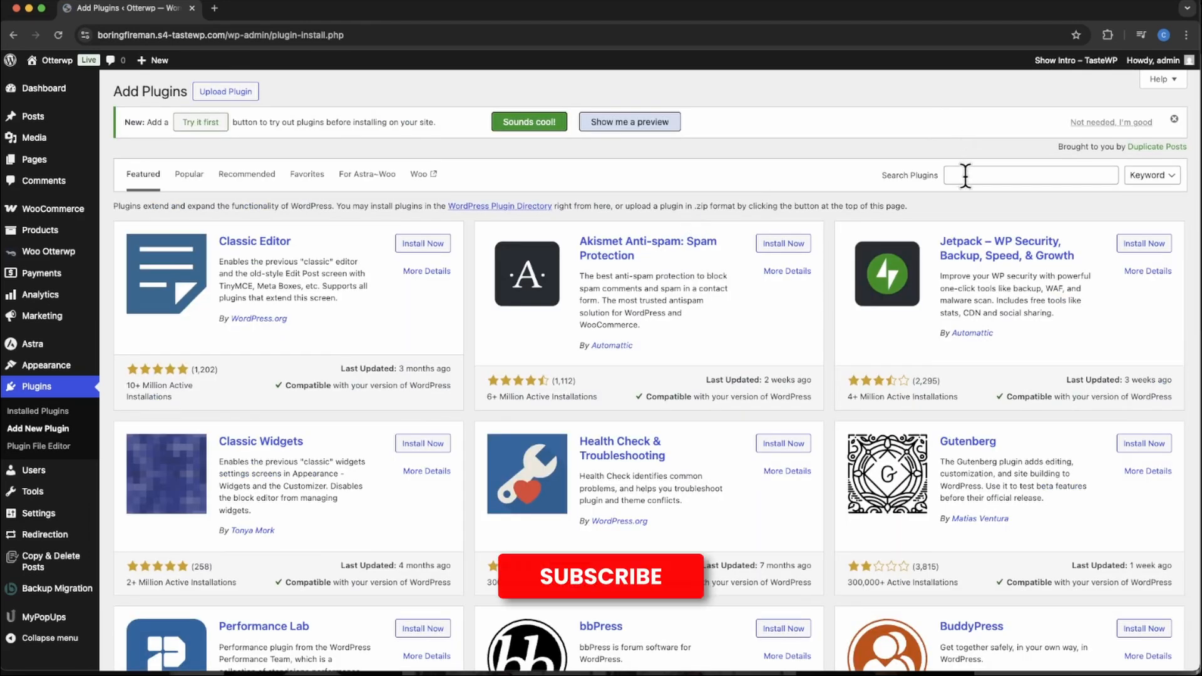
left_click(966, 175)
type("woo")
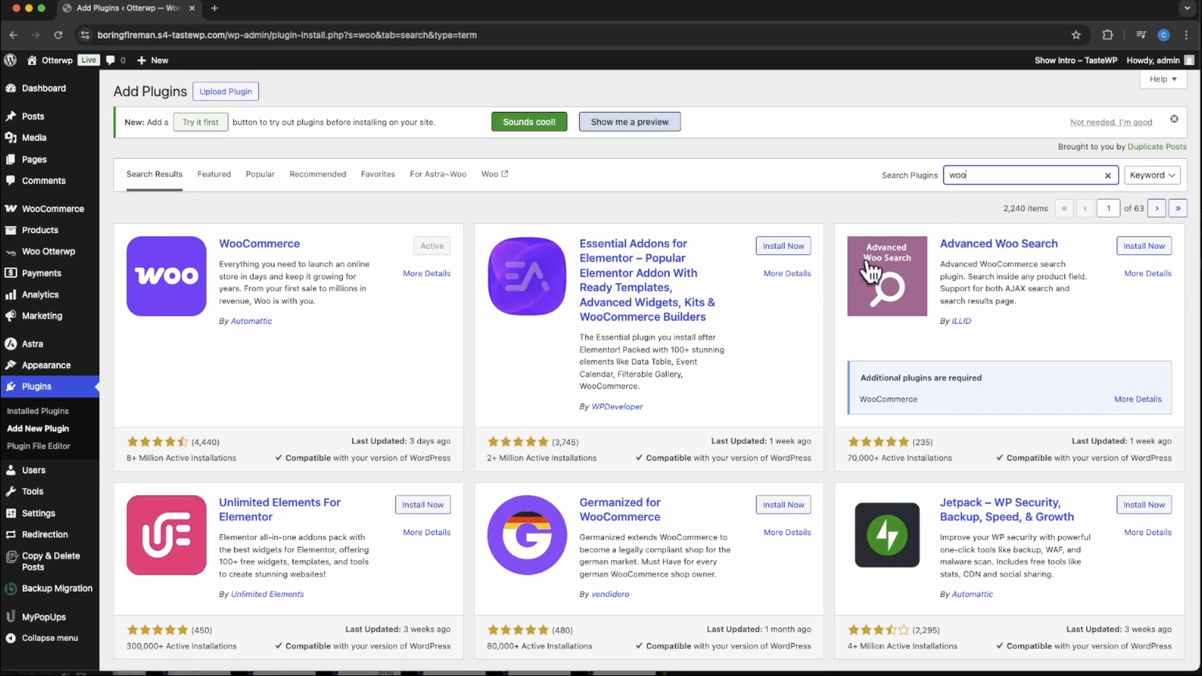
left_click(408, 261)
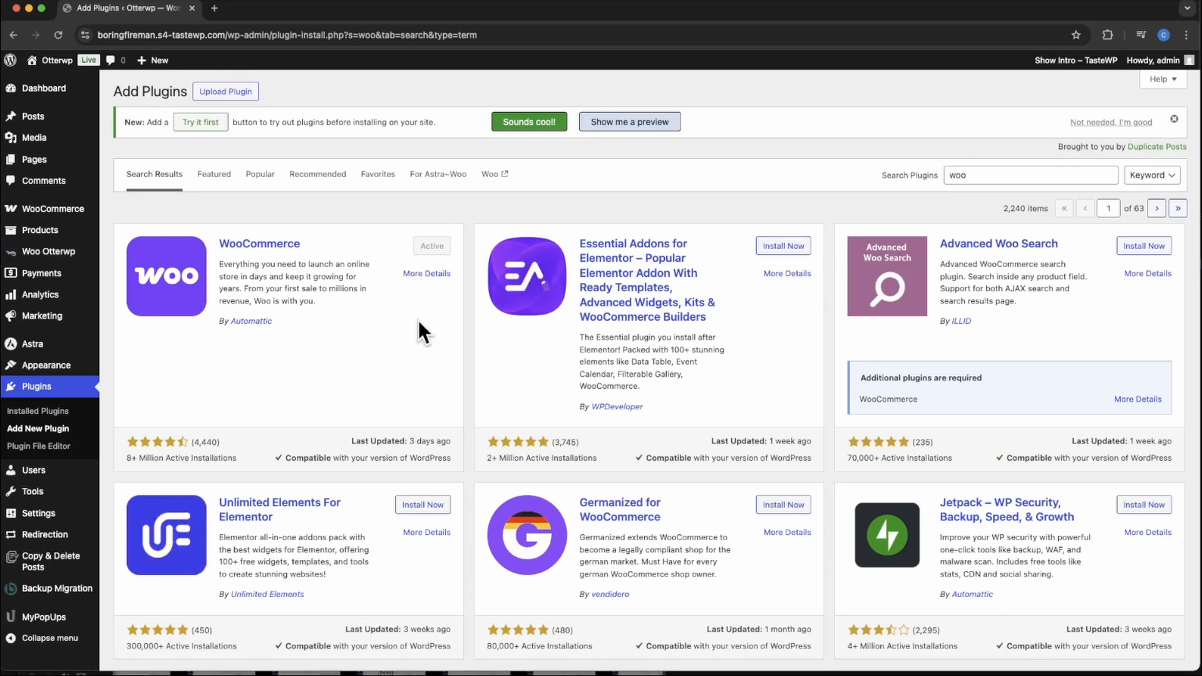
left_click(57, 374)
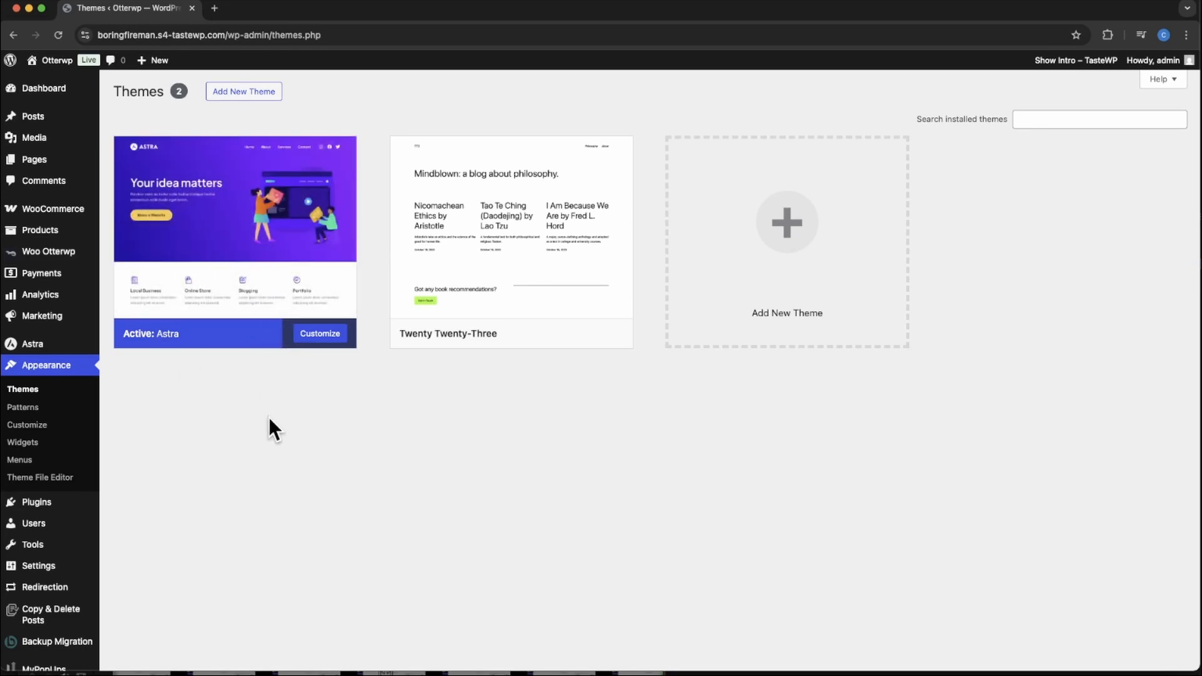
Visit the storefront and view its My Wishlist page and the Buy Again section of My account
left_click(62, 77)
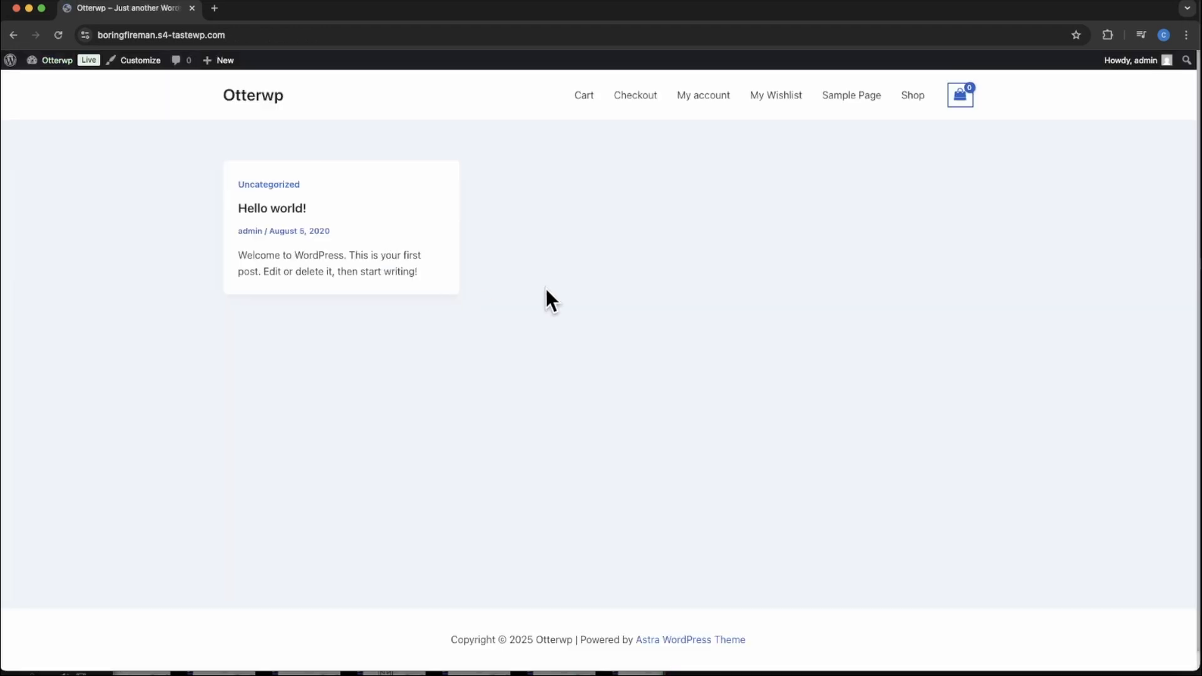
left_click(772, 99)
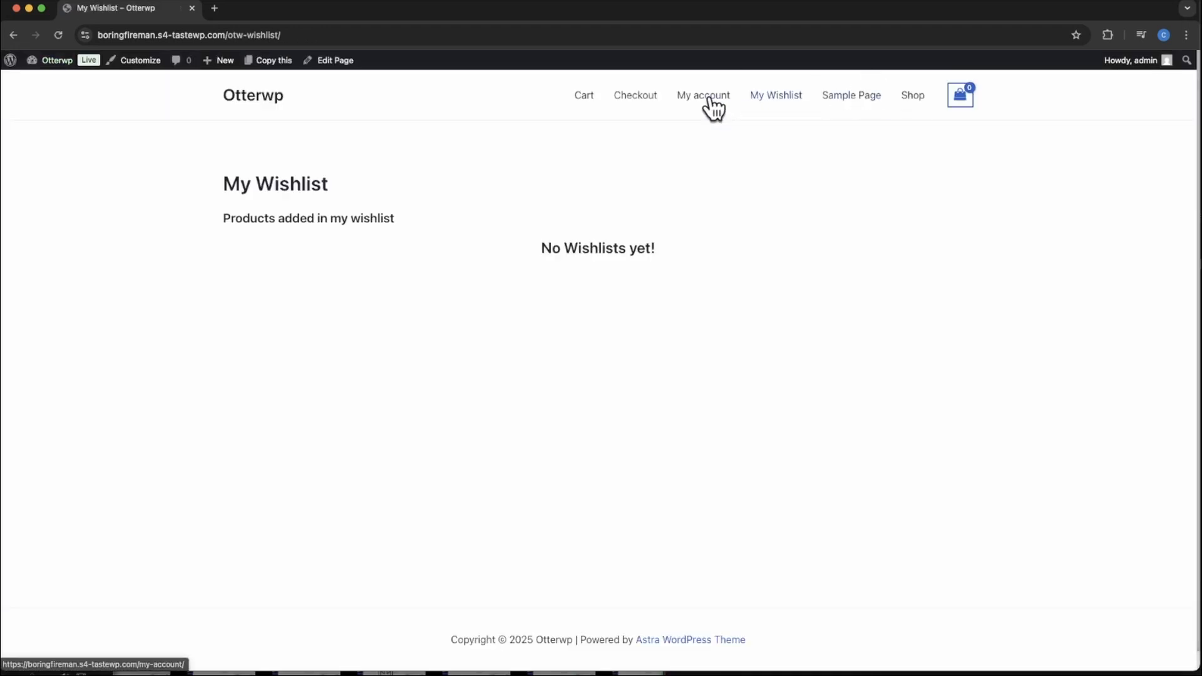
left_click(711, 100)
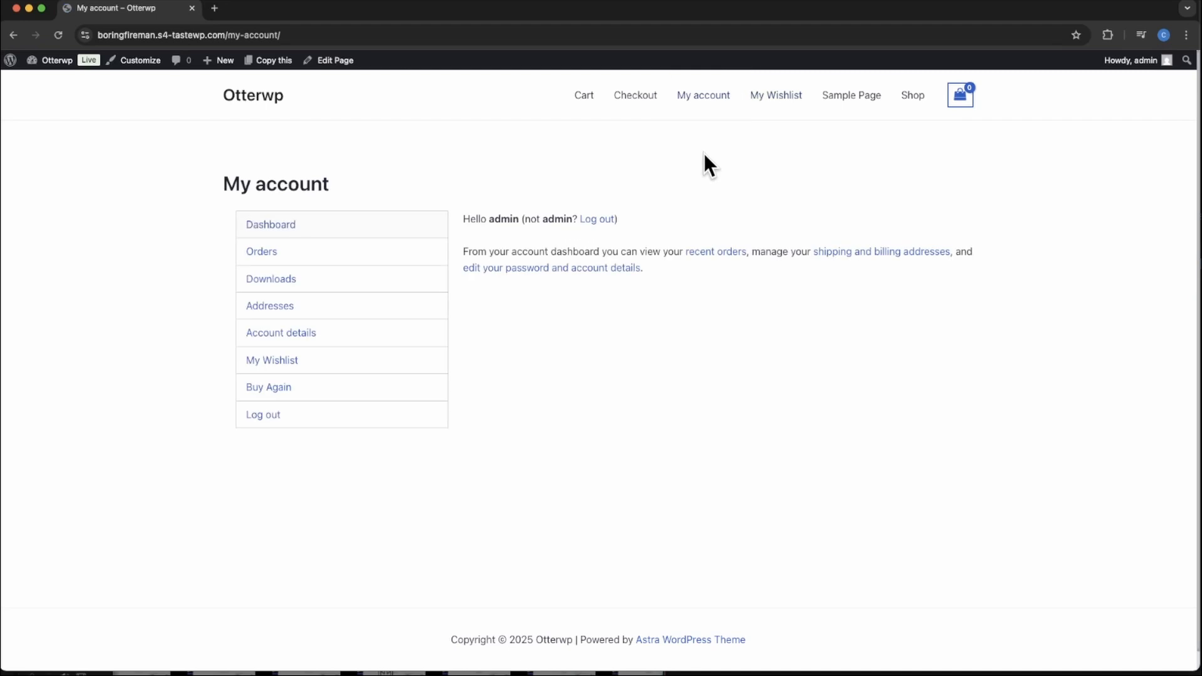
left_click(349, 391)
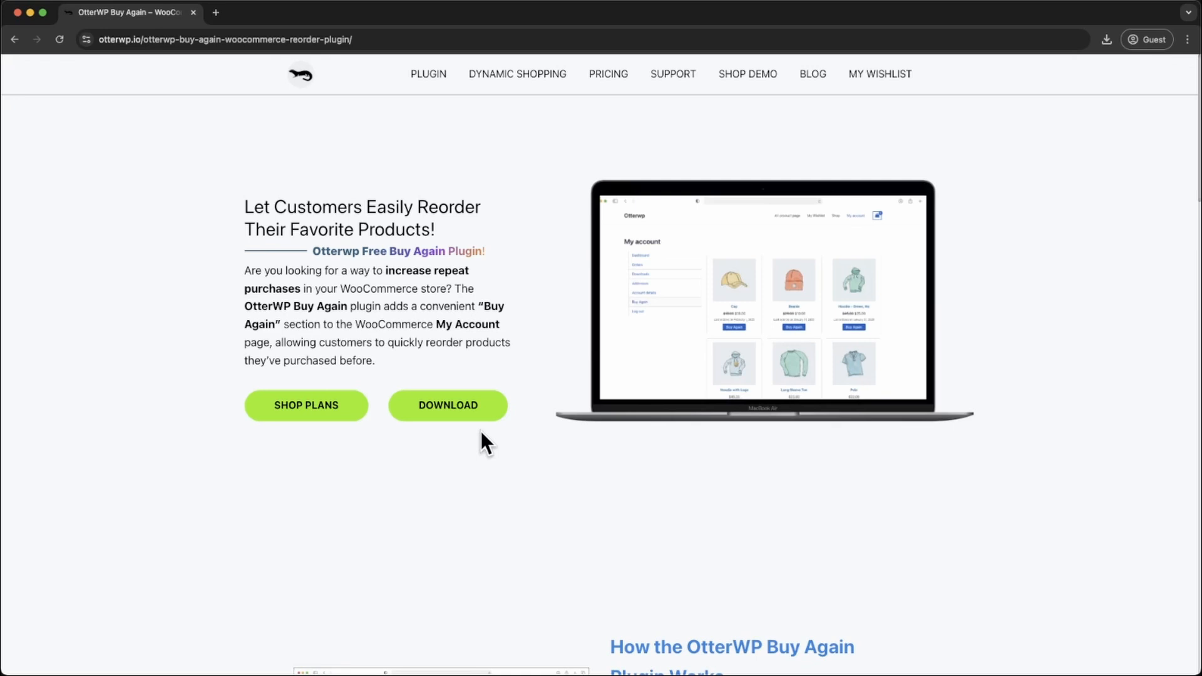
Download the free OtterWP Buy Again plugin and save it as otterwp-buy-again in the Downloads folder
left_click(466, 417)
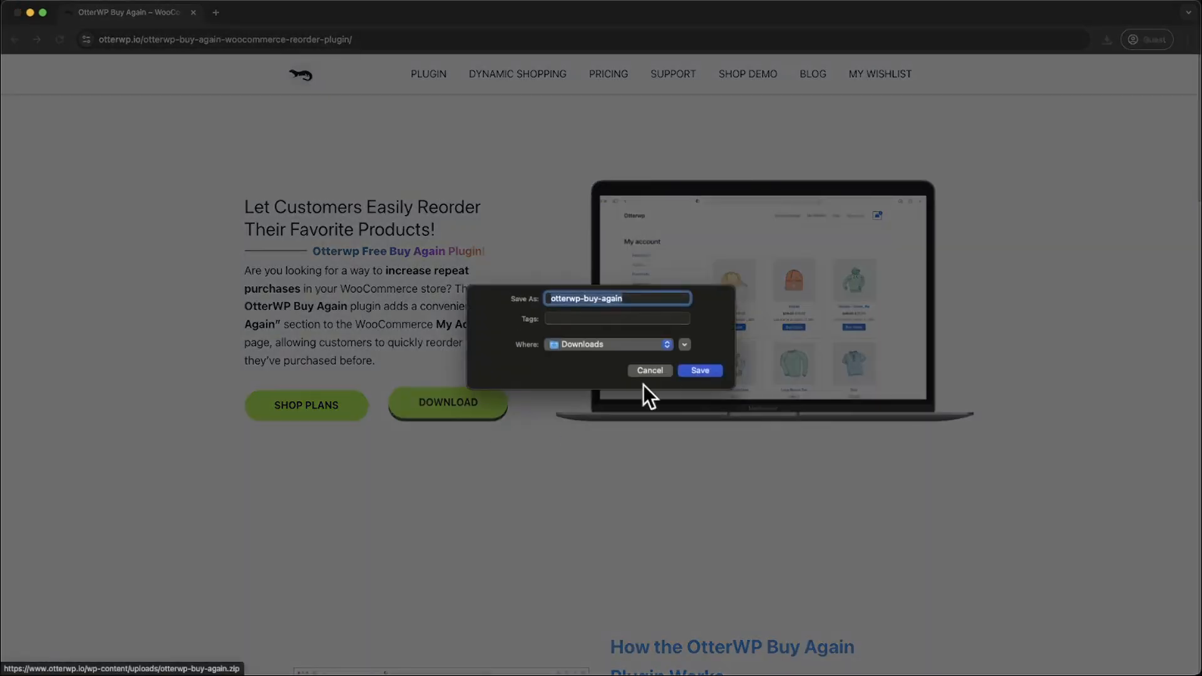
left_click(698, 371)
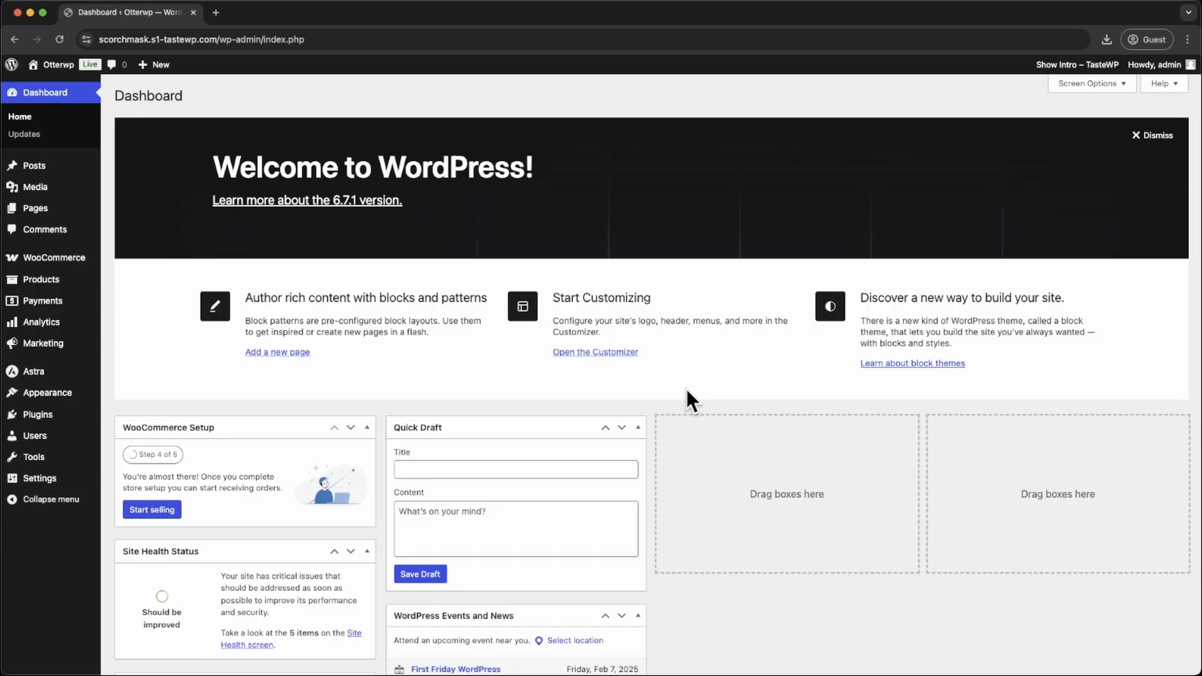
Upload otterwp-buy-again.zip to WordPress as a new plugin, install it and activate it
mouse_move(28, 421)
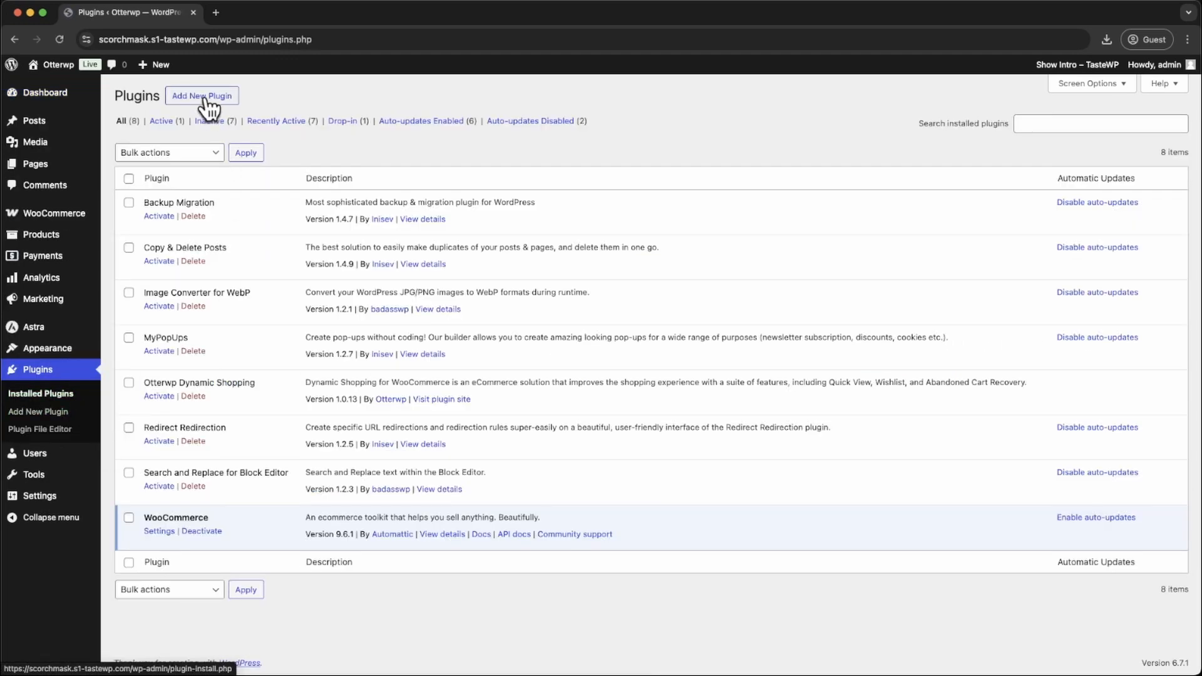
left_click(208, 99)
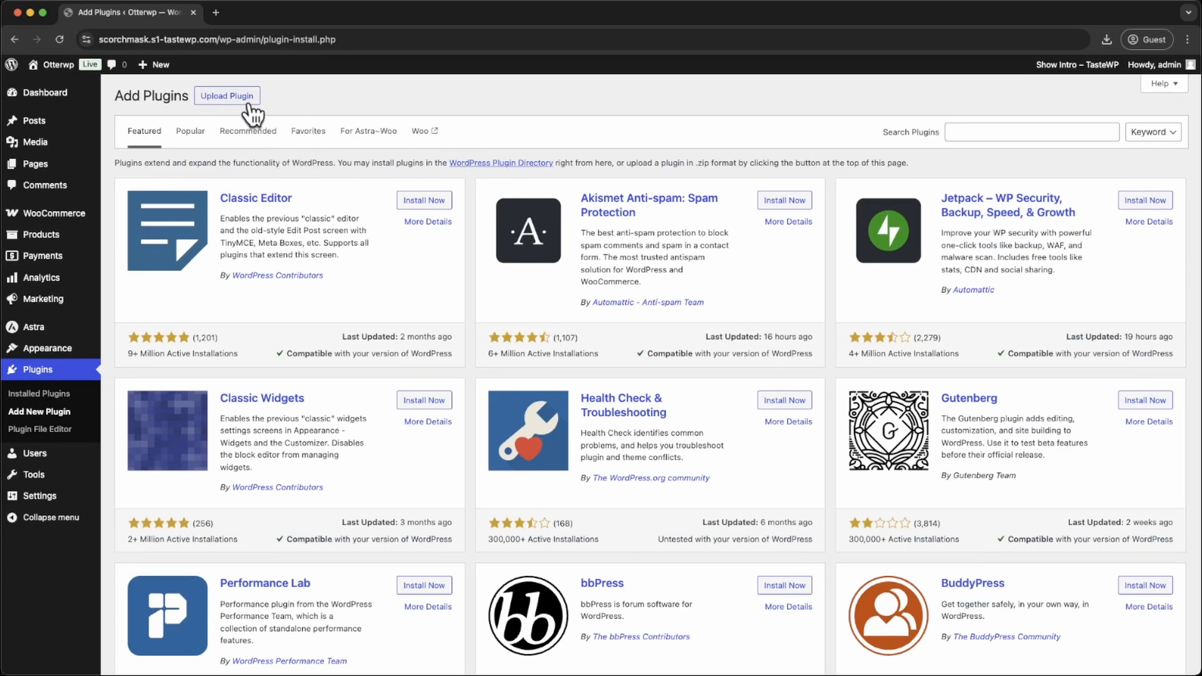
left_click(250, 110)
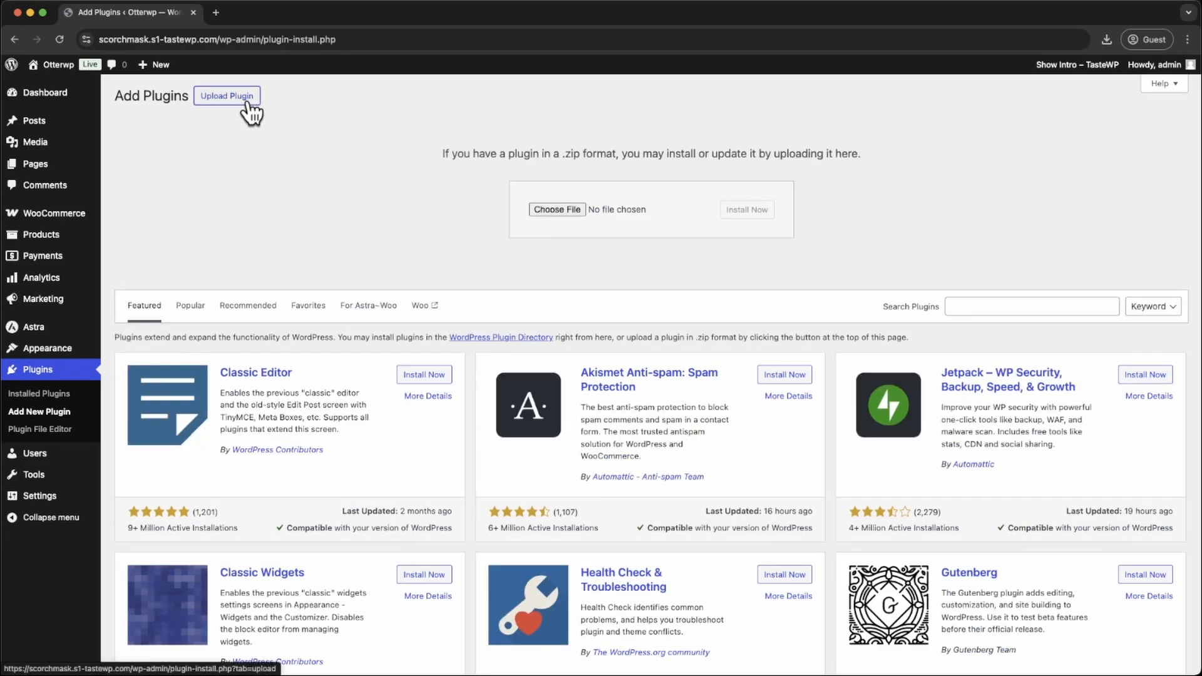
left_click(562, 207)
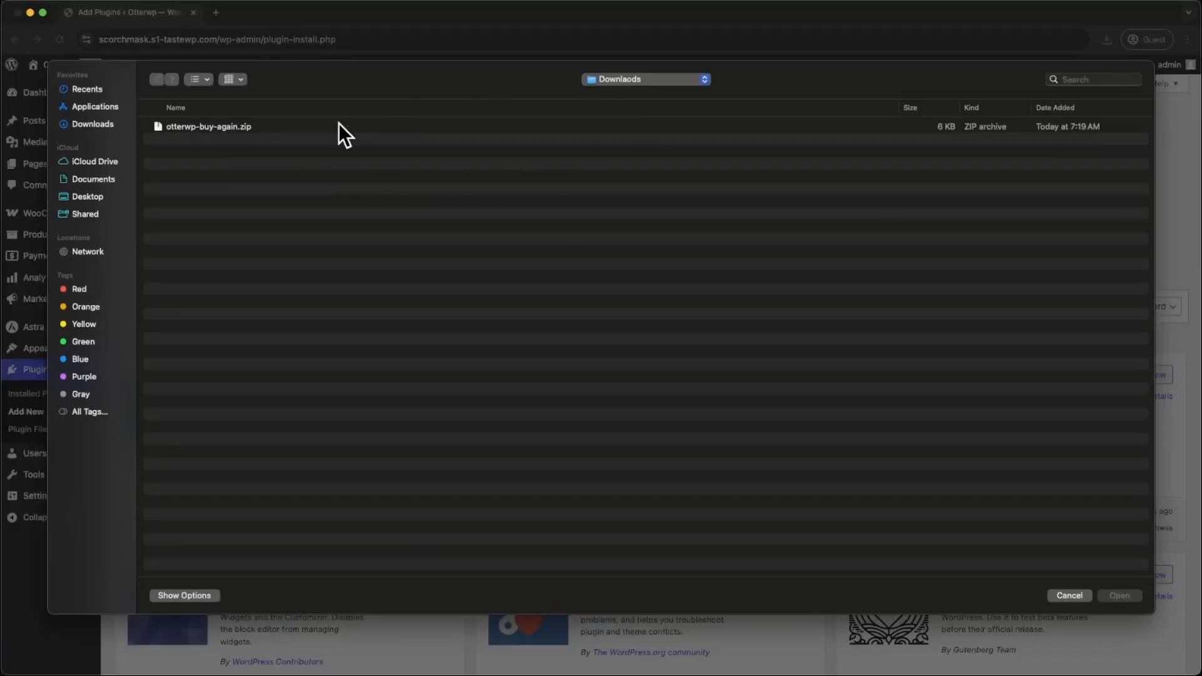
left_click(230, 127)
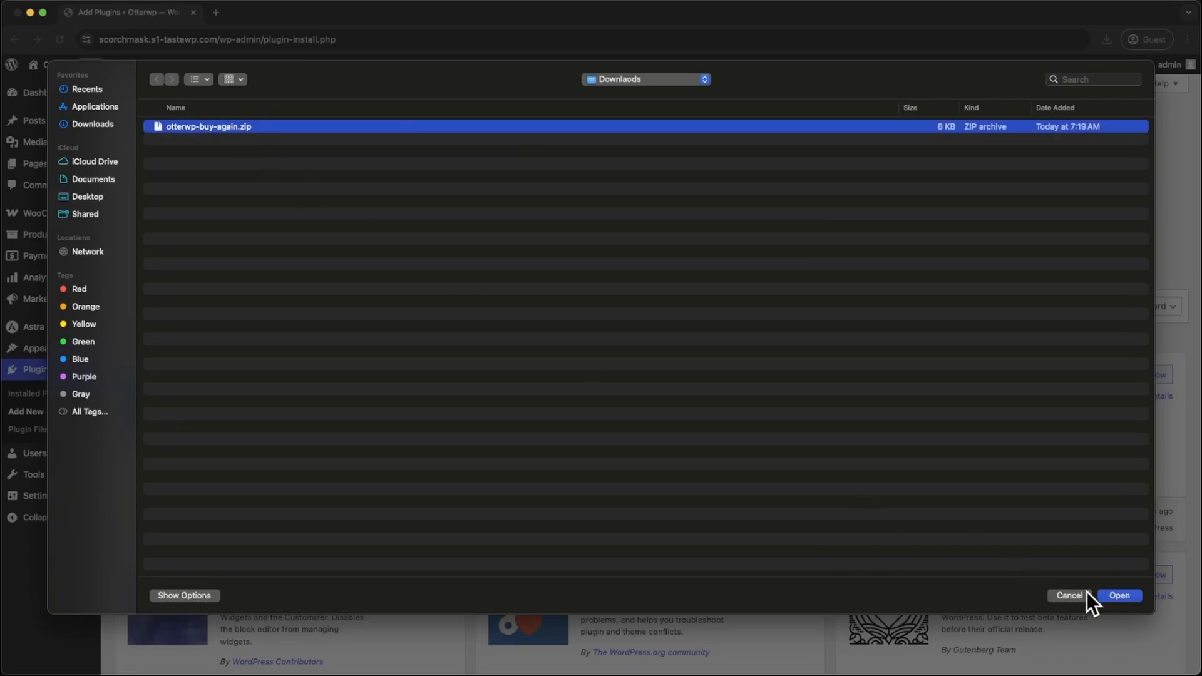
left_click(1115, 595)
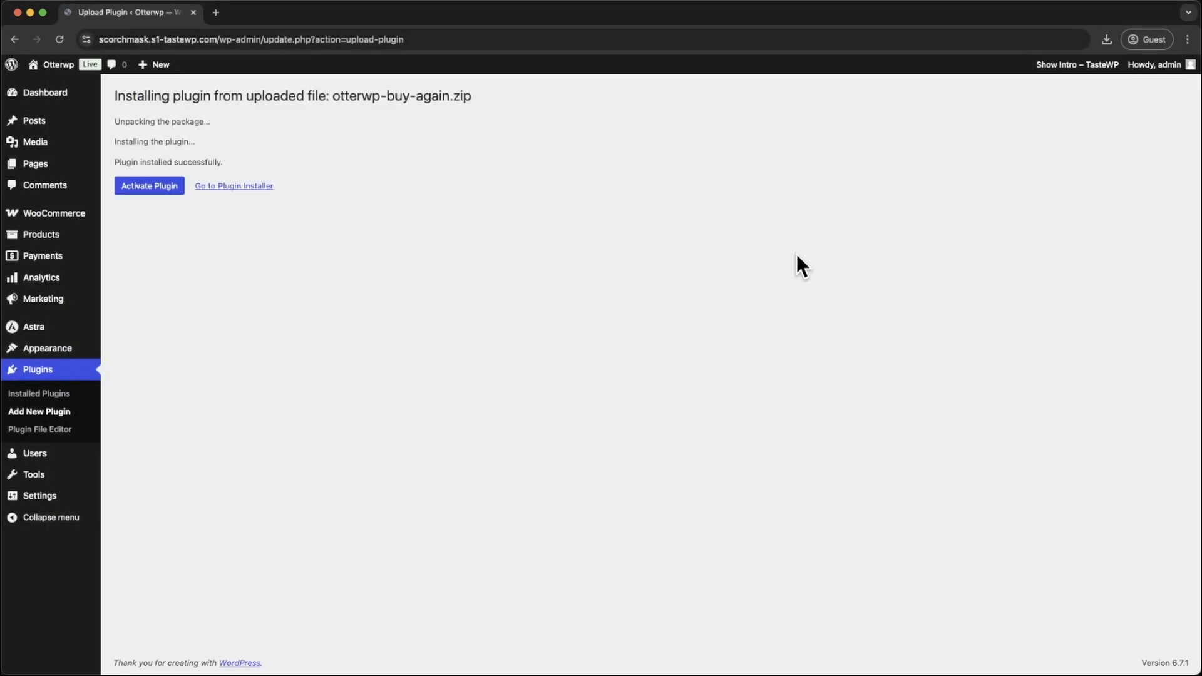
left_click(161, 188)
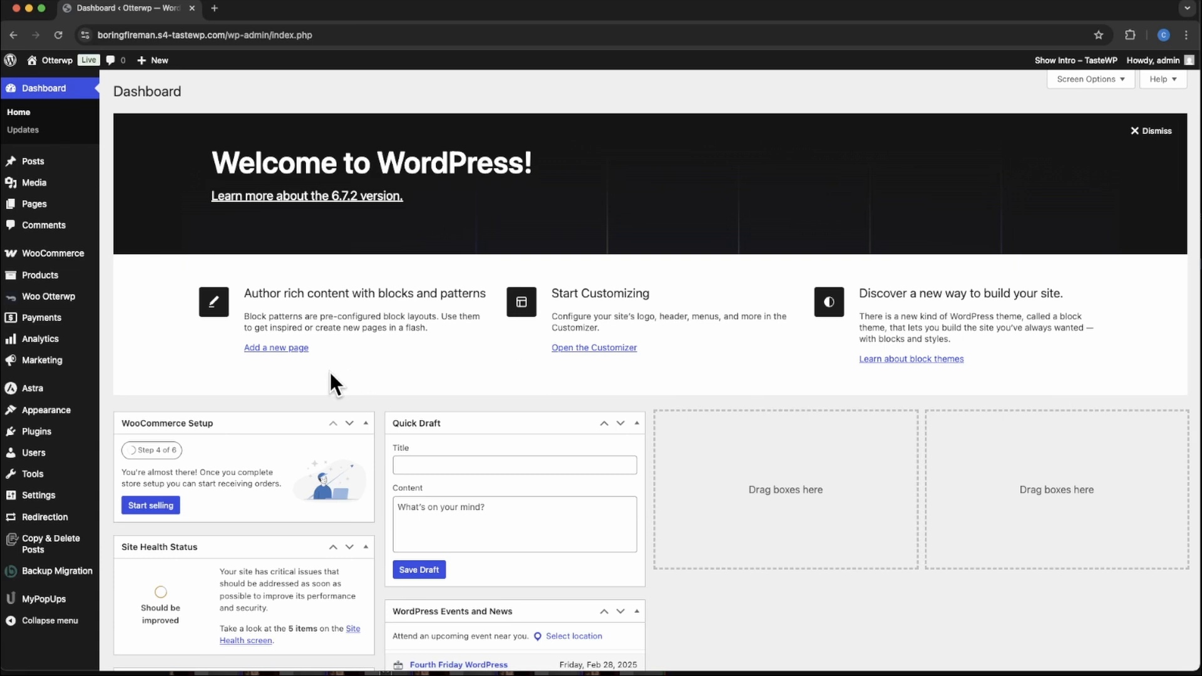
Filter the Woo Otterwp email templates to the Buy Again type and check the types of the listed templates
left_click(76, 301)
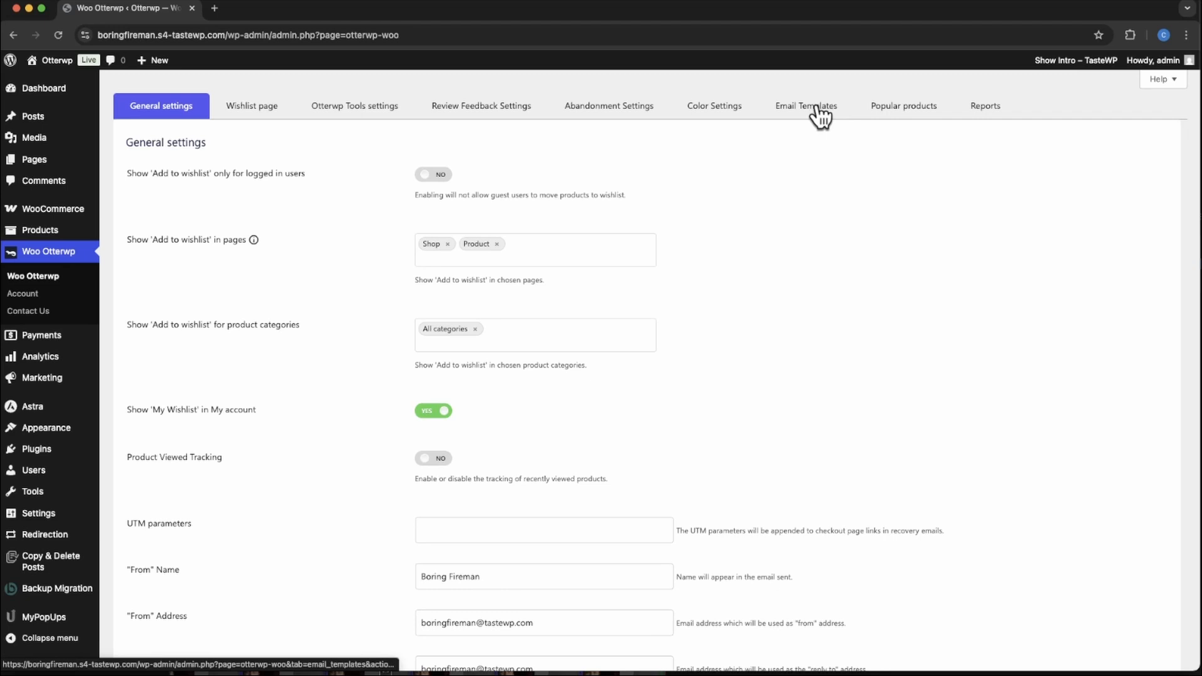
left_click(819, 110)
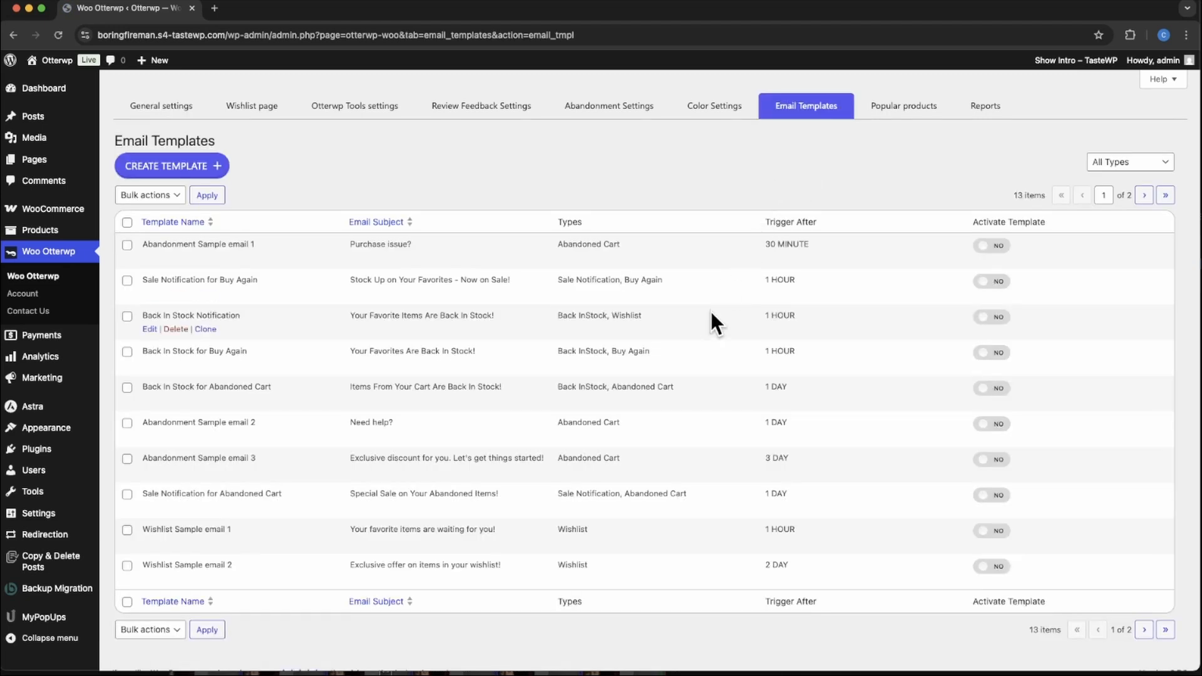
left_click(1144, 160)
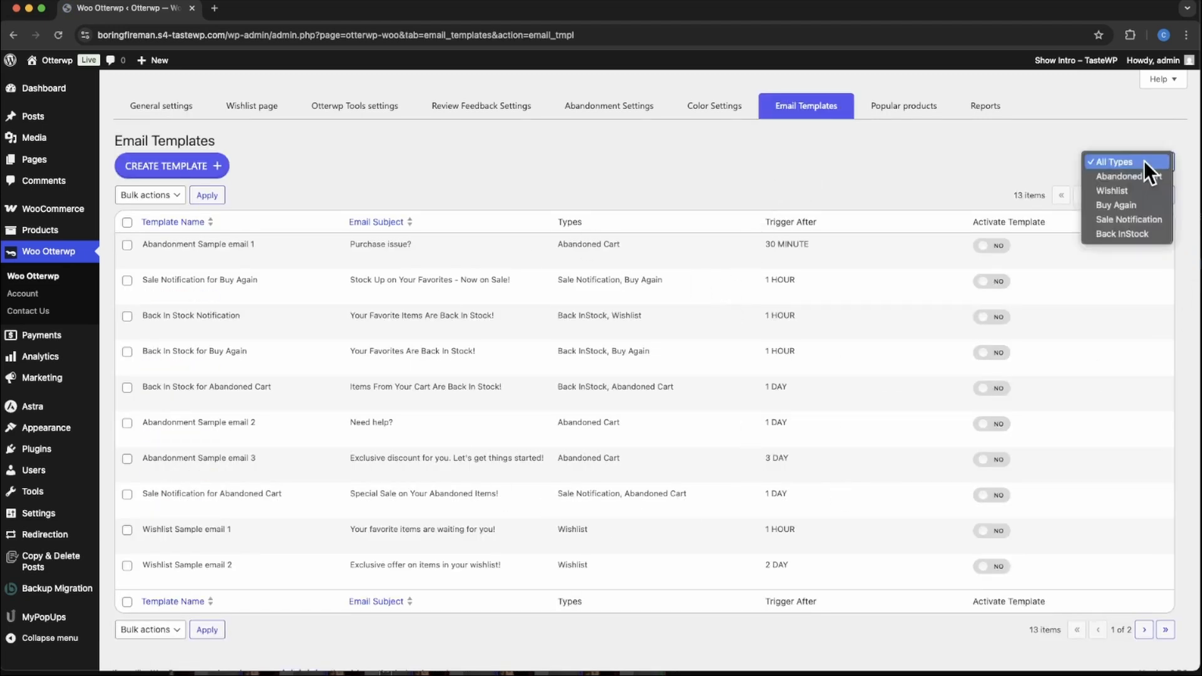
left_click(1129, 205)
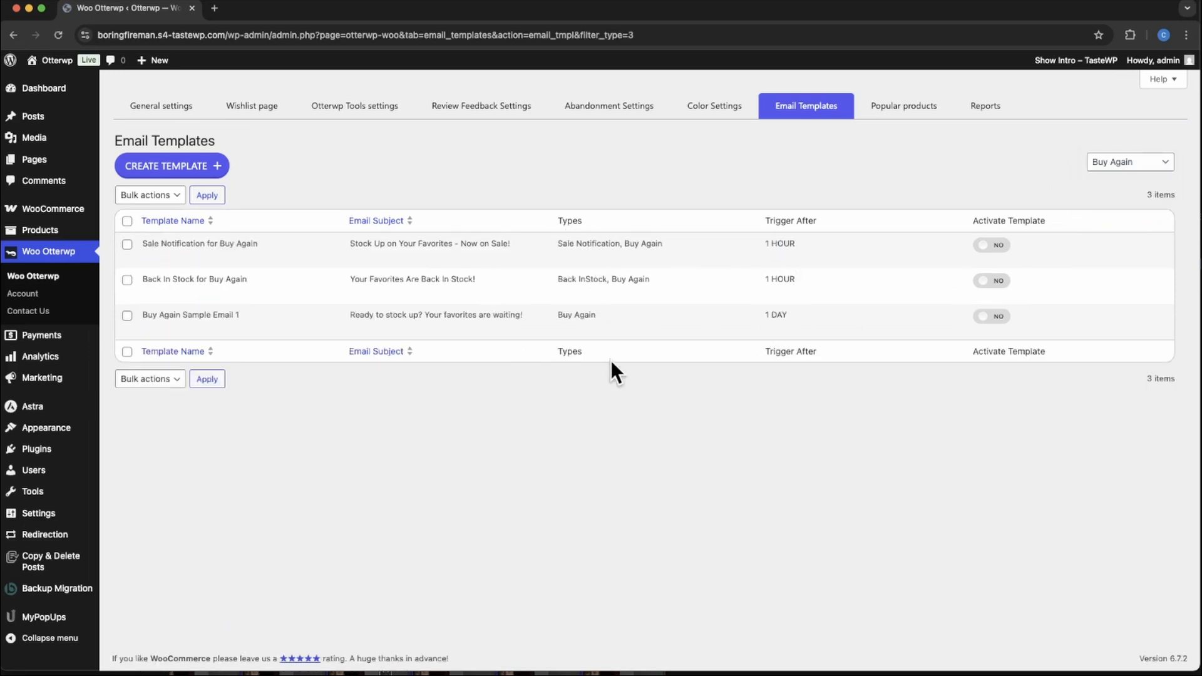
left_click_drag(556, 244, 664, 246)
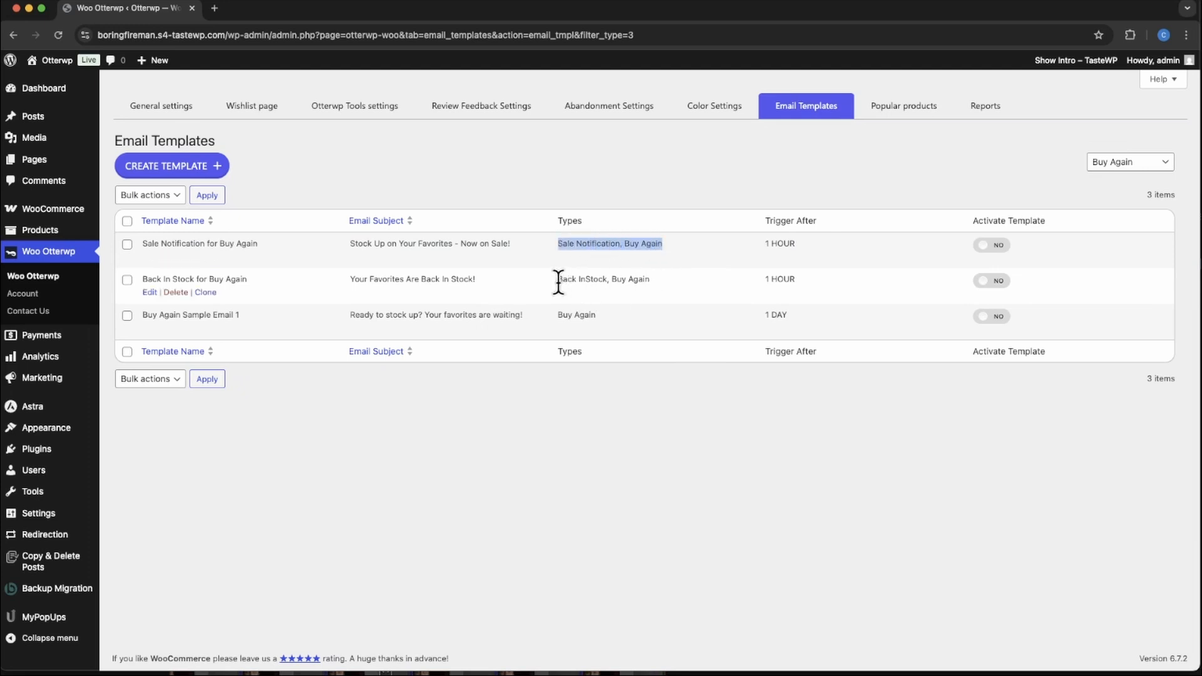
left_click_drag(558, 282, 634, 281)
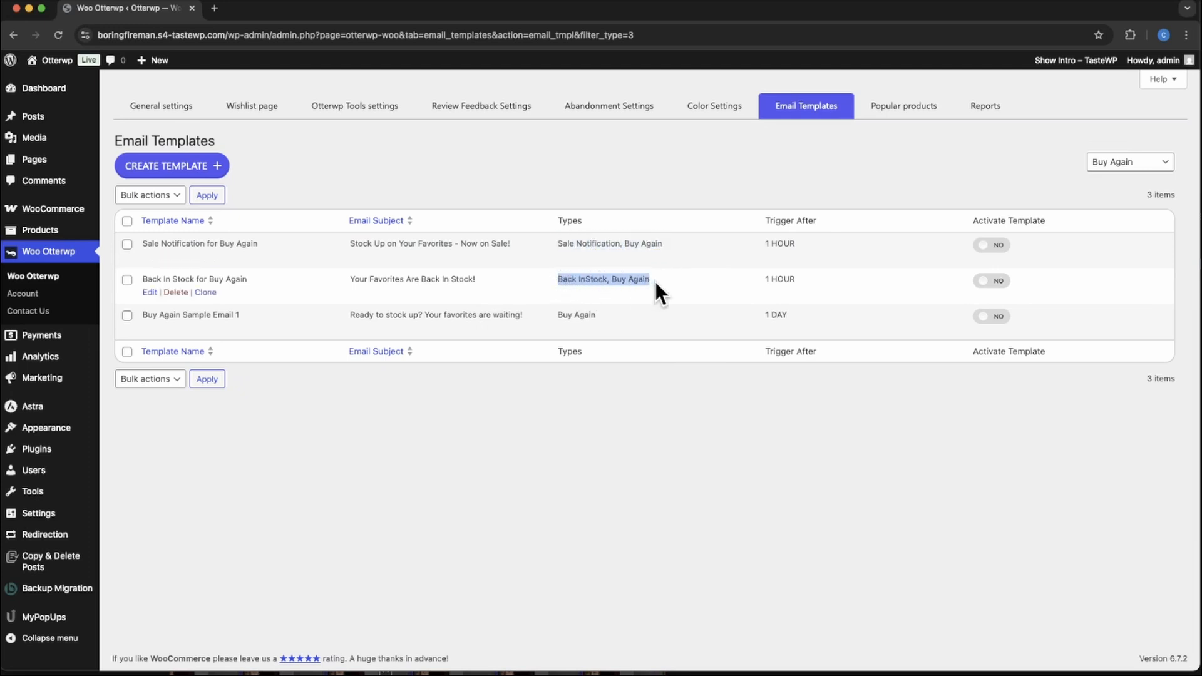
left_click(605, 321)
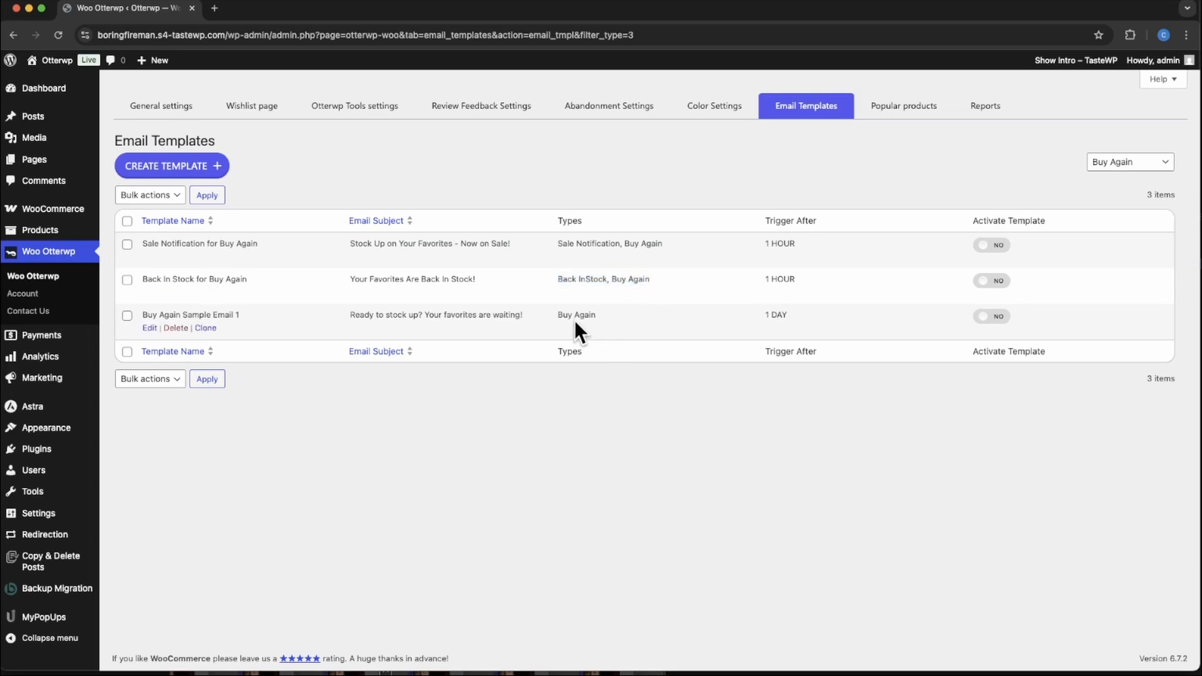
left_click_drag(555, 314, 589, 315)
Open the Buy Again Sample Email 1 template for editing and switch on its activation
left_click(150, 329)
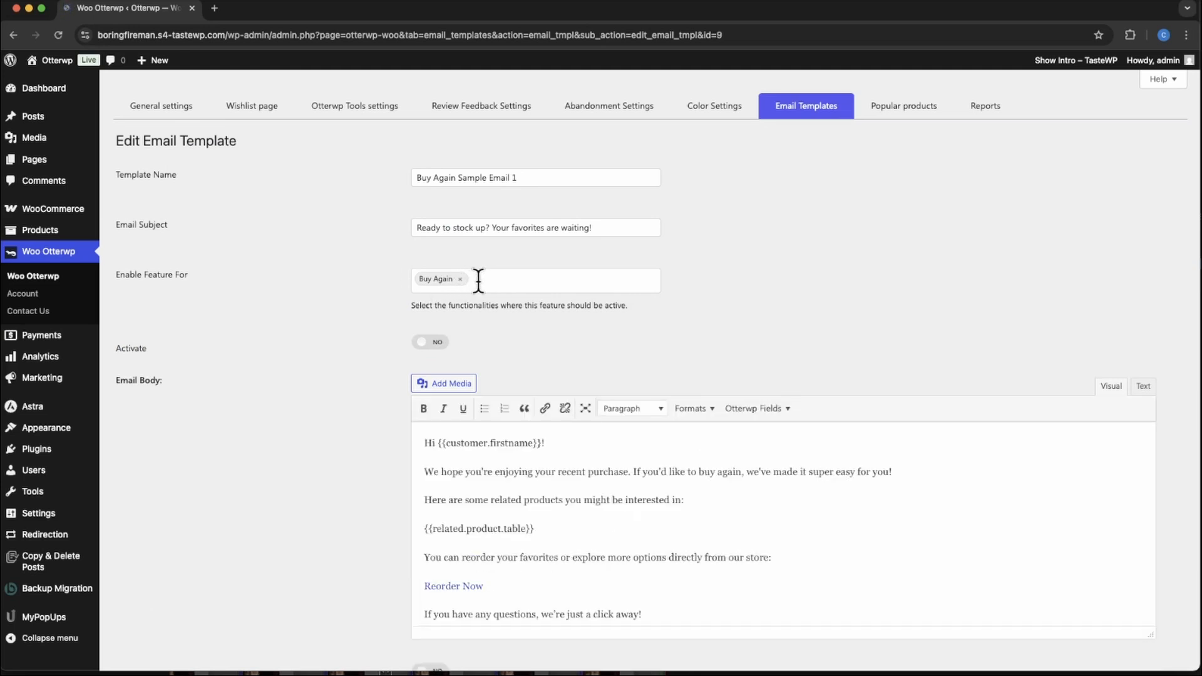
scroll(501, 364, "down", 3)
left_click(431, 243)
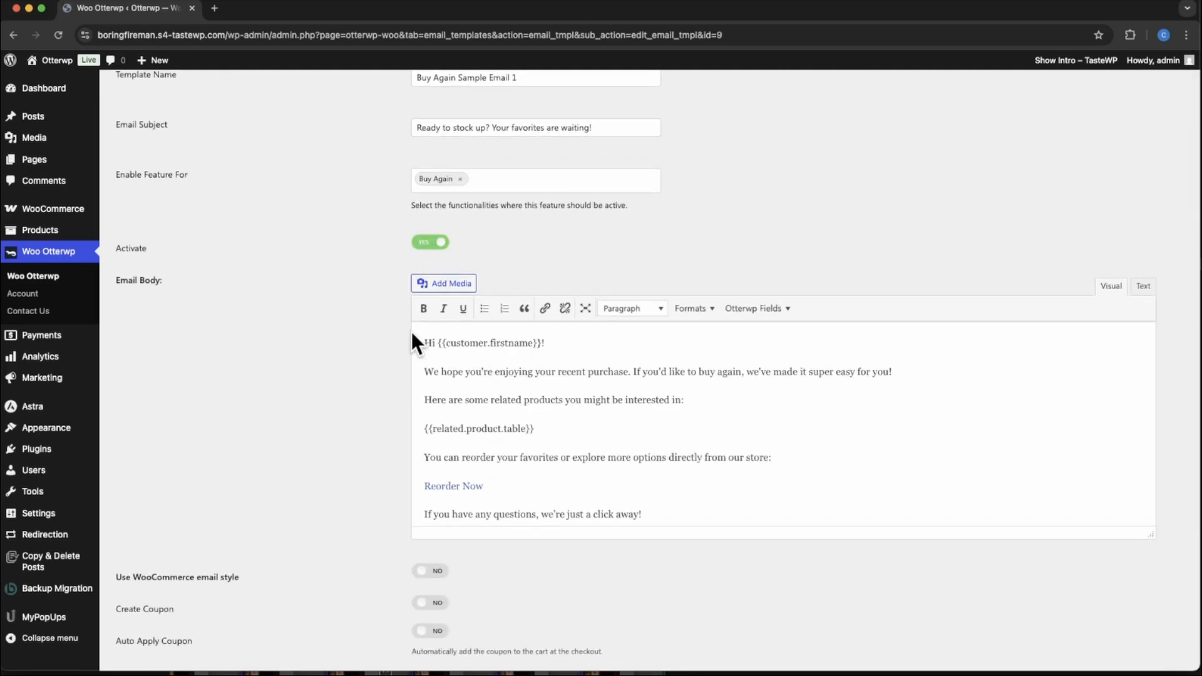
Review the customer greeting, the related product table field and the Reorder Now link in the email body
left_click_drag(423, 345, 561, 346)
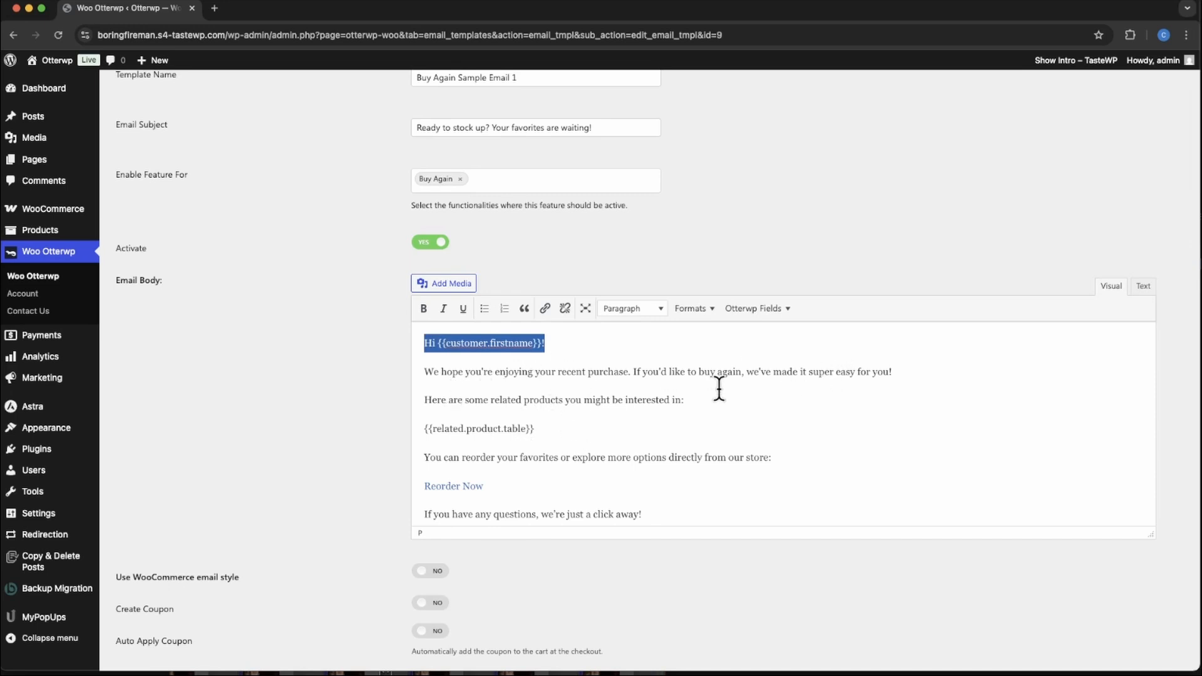
scroll(626, 408, "down", 2)
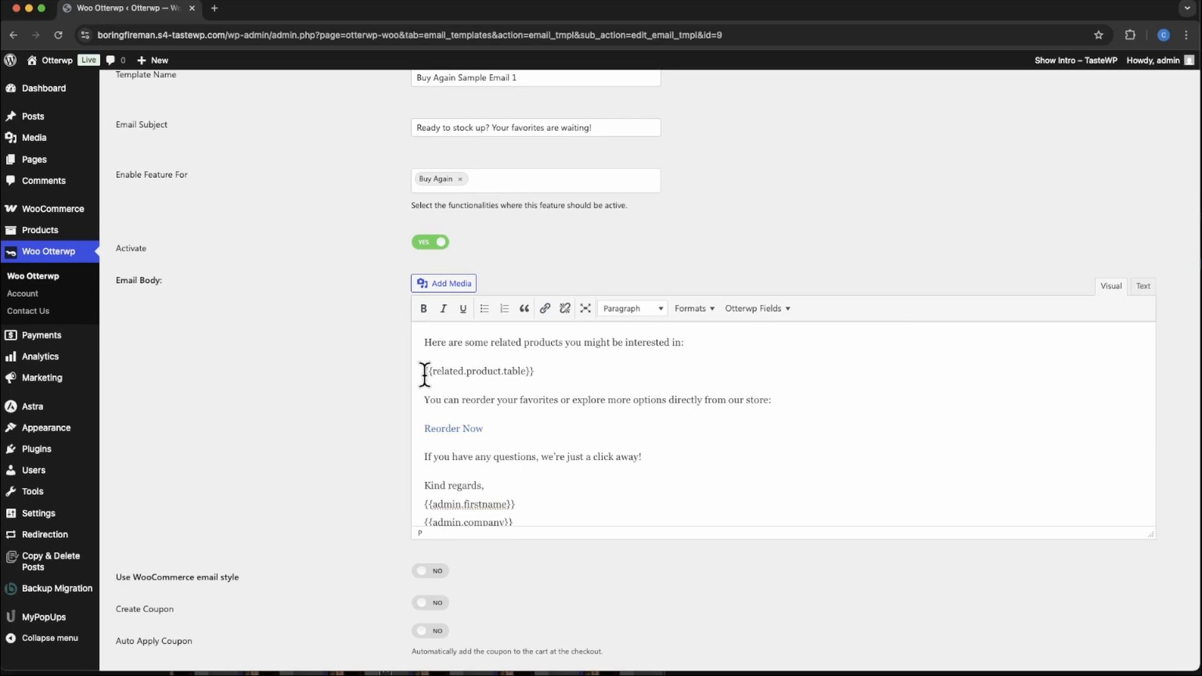
left_click_drag(425, 375, 534, 378)
left_click(569, 379)
left_click_drag(503, 432, 421, 429)
left_click(616, 410)
scroll(617, 411, "down", 6)
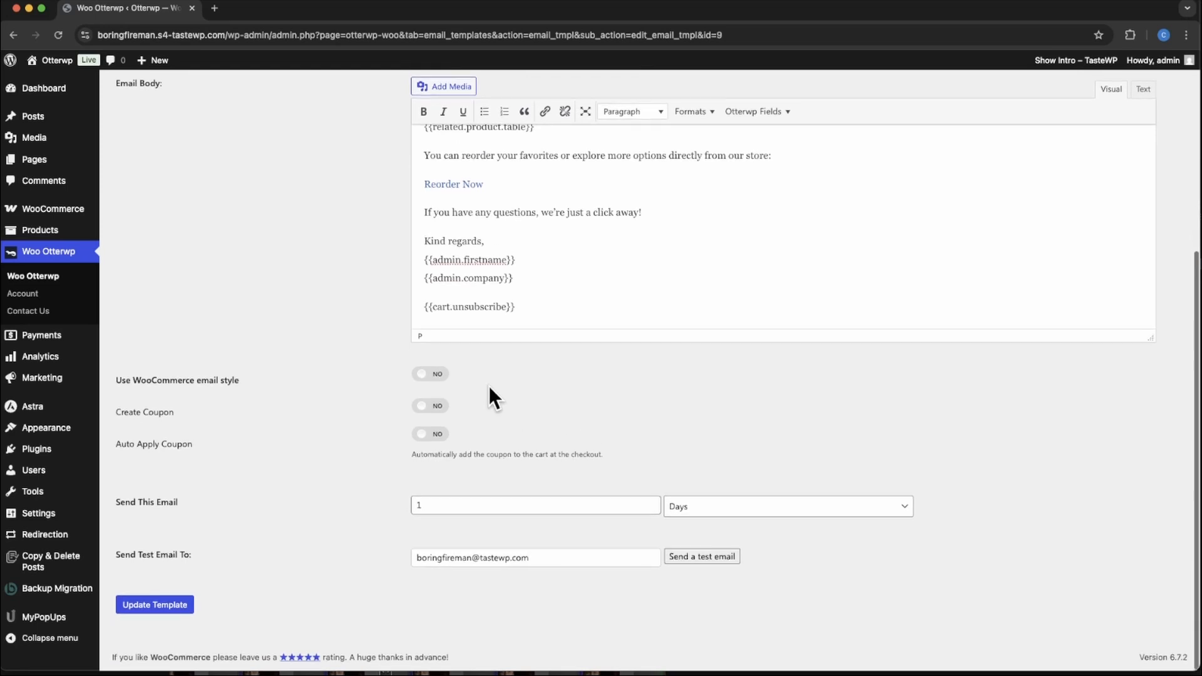
Enable the WooCommerce email style for the Buy Again Sample Email 1 template
left_click(439, 379)
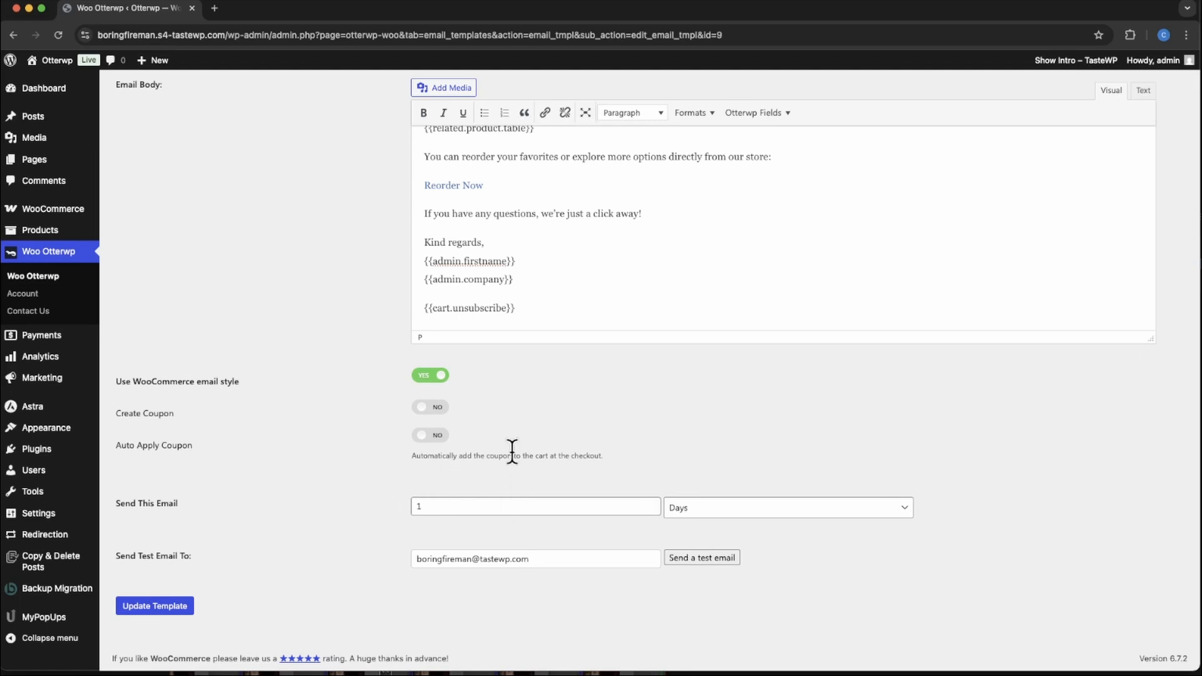
scroll(603, 448, "up", 5)
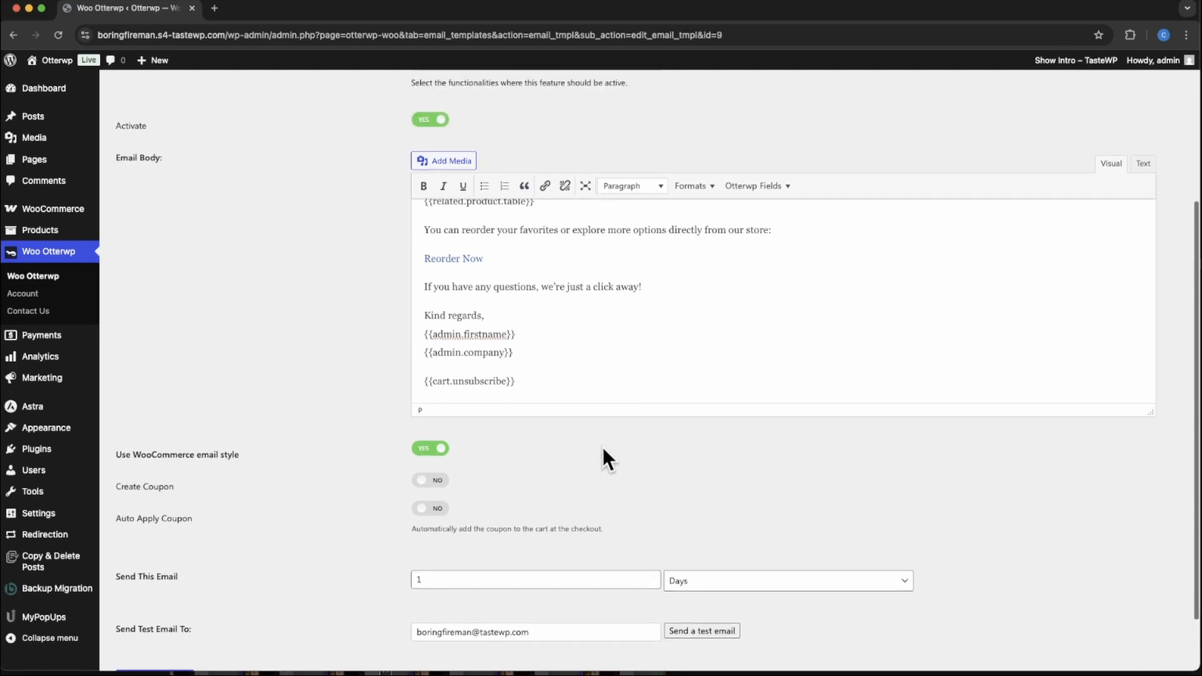
scroll(603, 447, "up", 6)
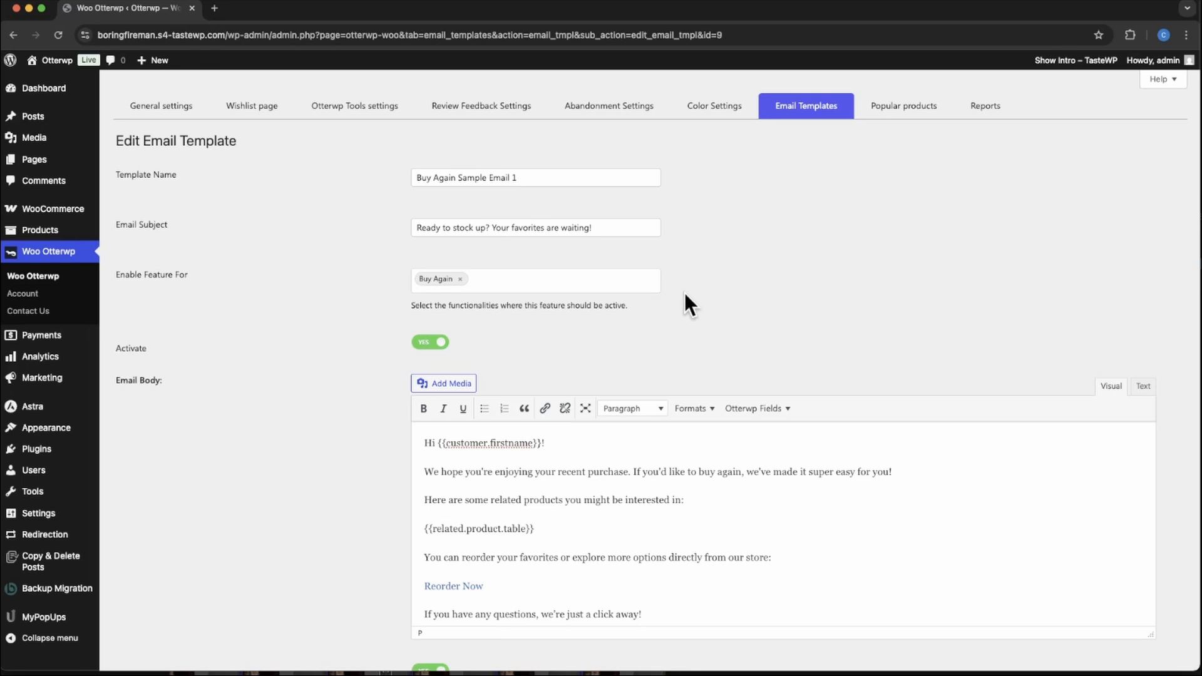
Set the sending delay of the Buy Again Sample Email 1 template to 1 day
scroll(545, 352, "down", 6)
left_click(417, 505)
type("1")
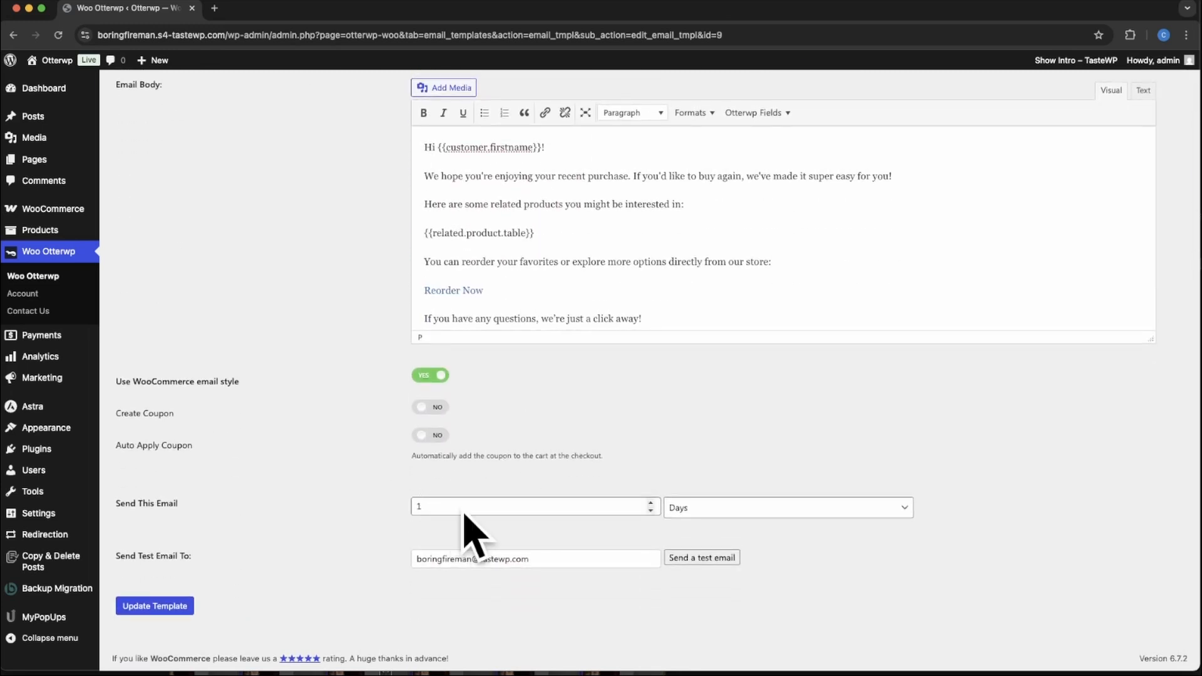
scroll(266, 374, "up", 2)
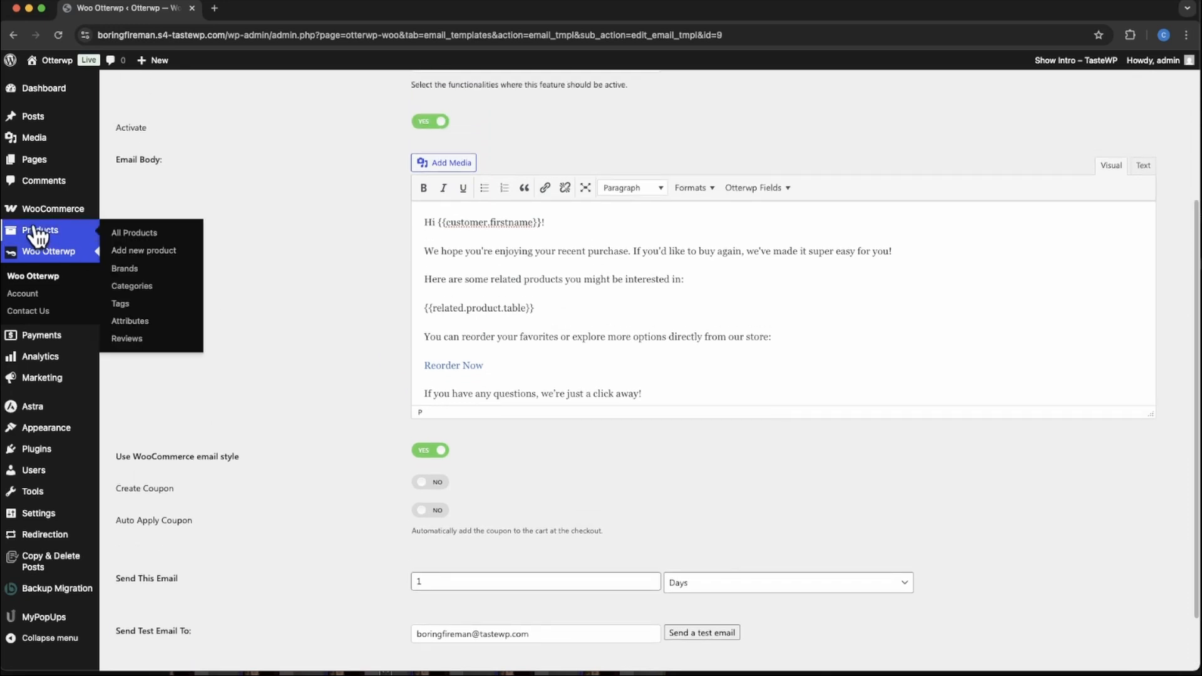
Enable Buy Again in the Buy Again Timer settings of the Logo Collection product and update the product
left_click(69, 233)
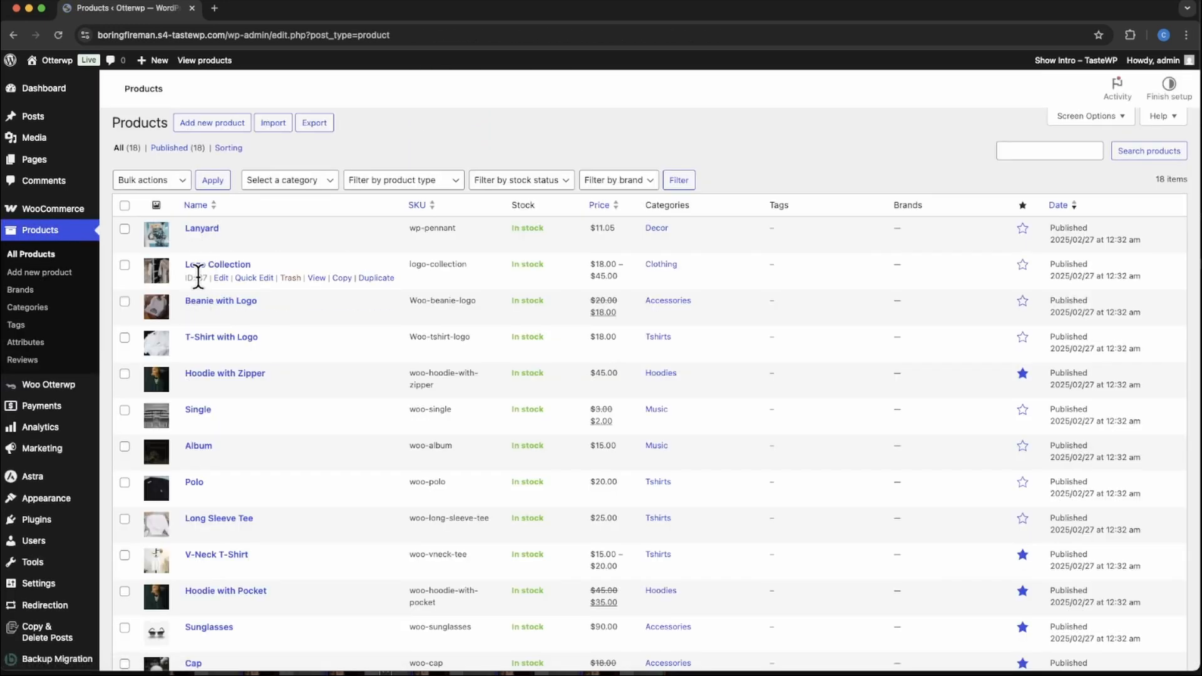
left_click(219, 304)
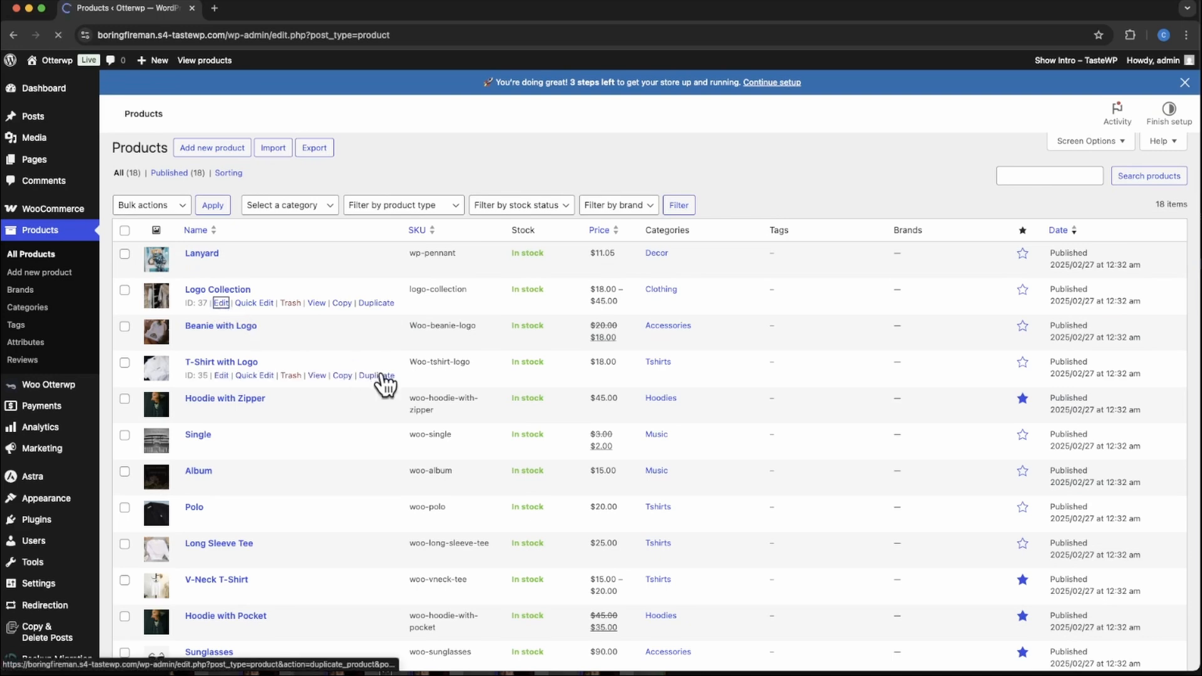
scroll(385, 480, "down", 2)
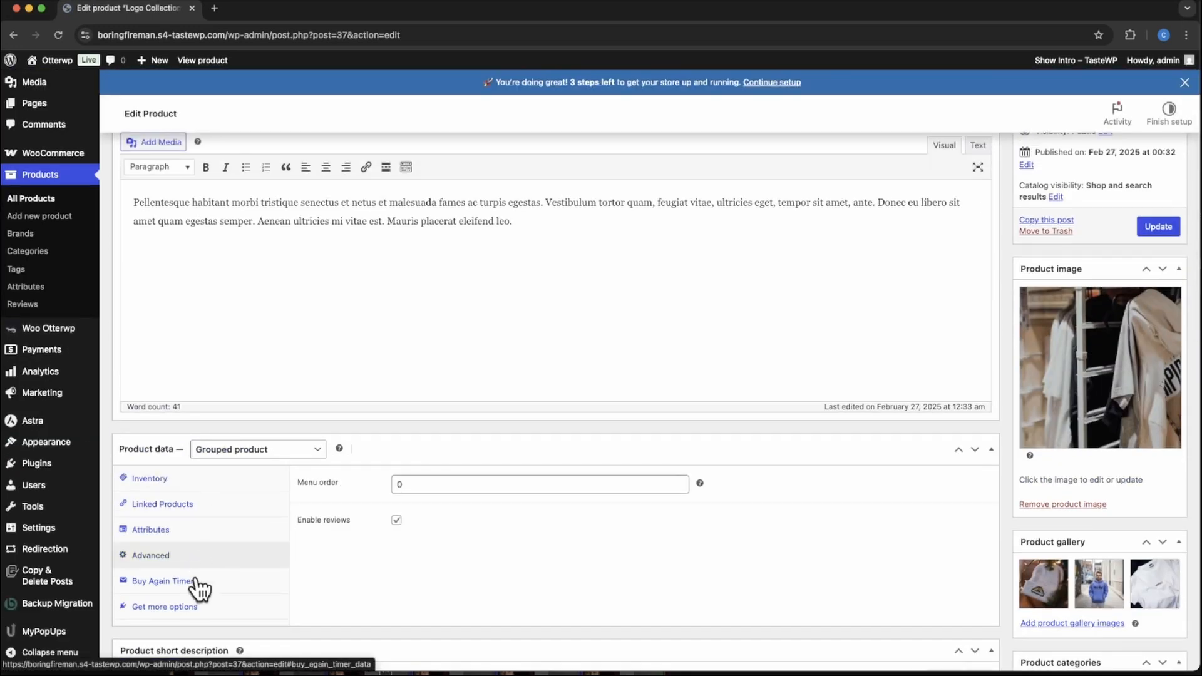
left_click(199, 583)
left_click(413, 483)
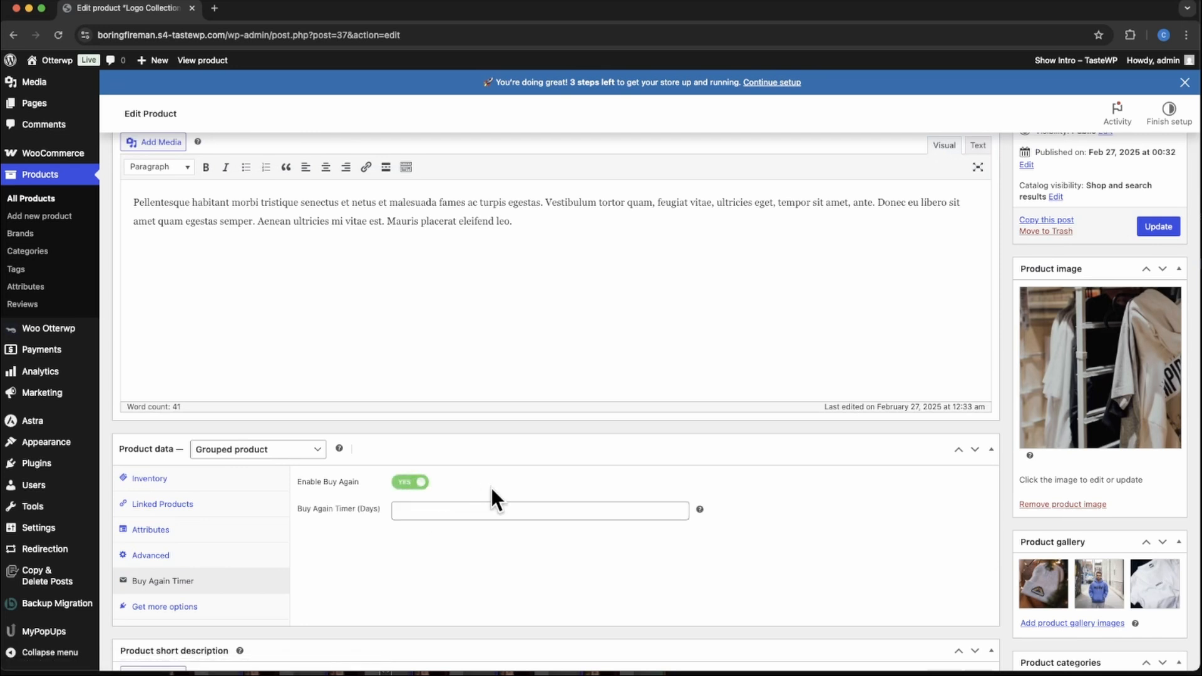
scroll(491, 488, "down", 2)
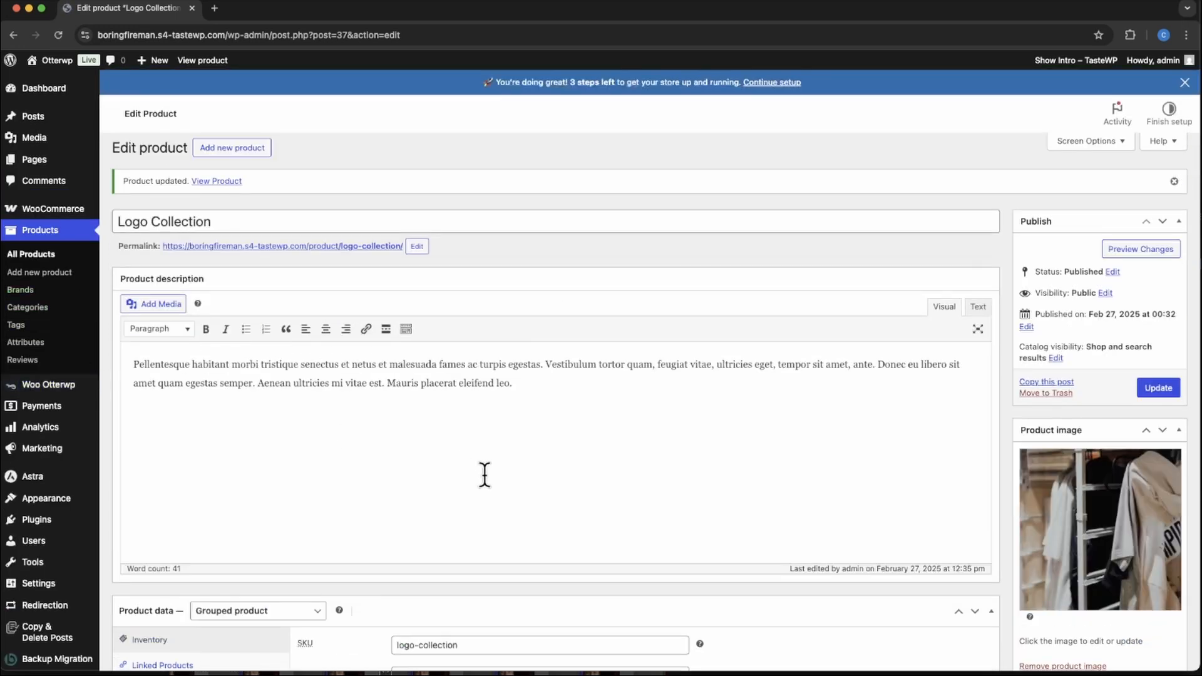
scroll(485, 474, "down", 5)
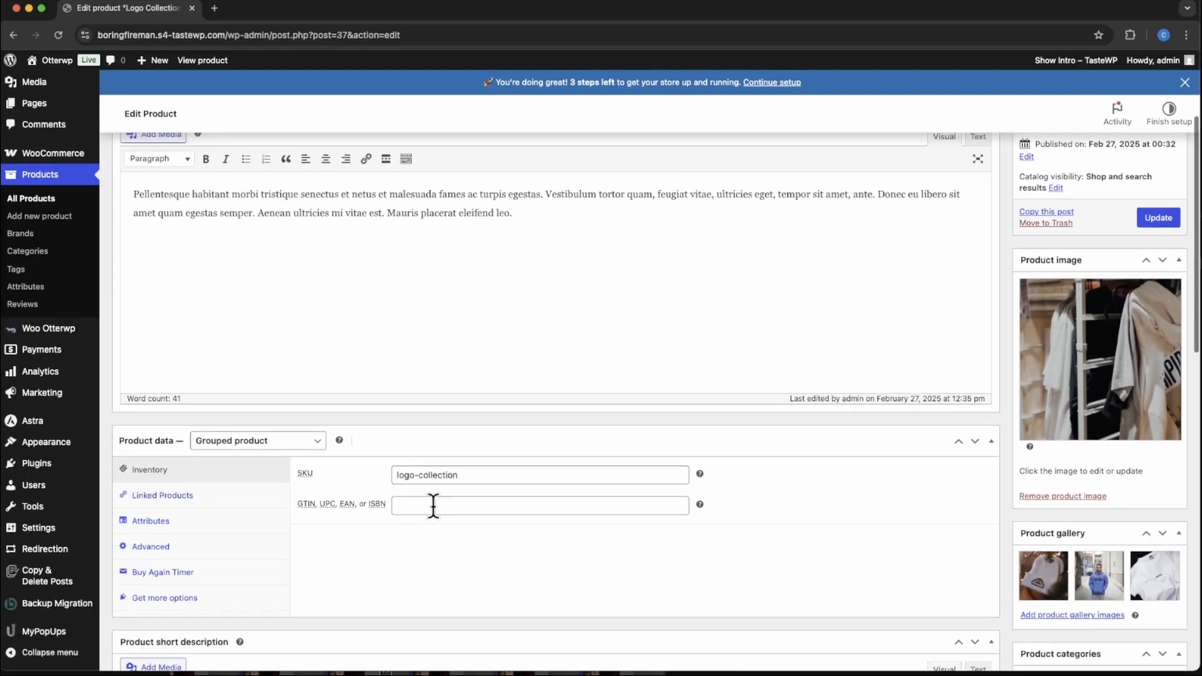